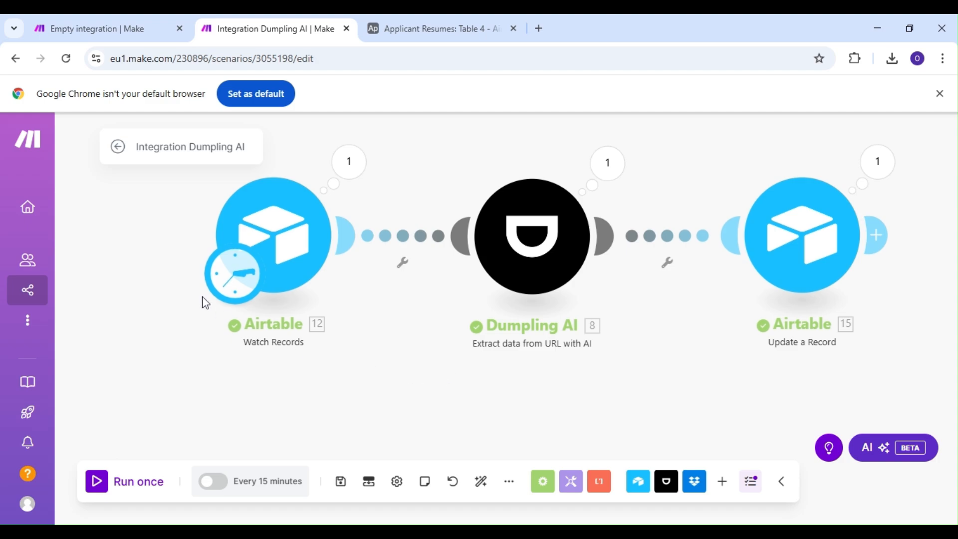
In the empty integration scenario, add an Airtable Watch Records module as the trigger.
{"action": "left_click", "coordinate": [113, 28]}
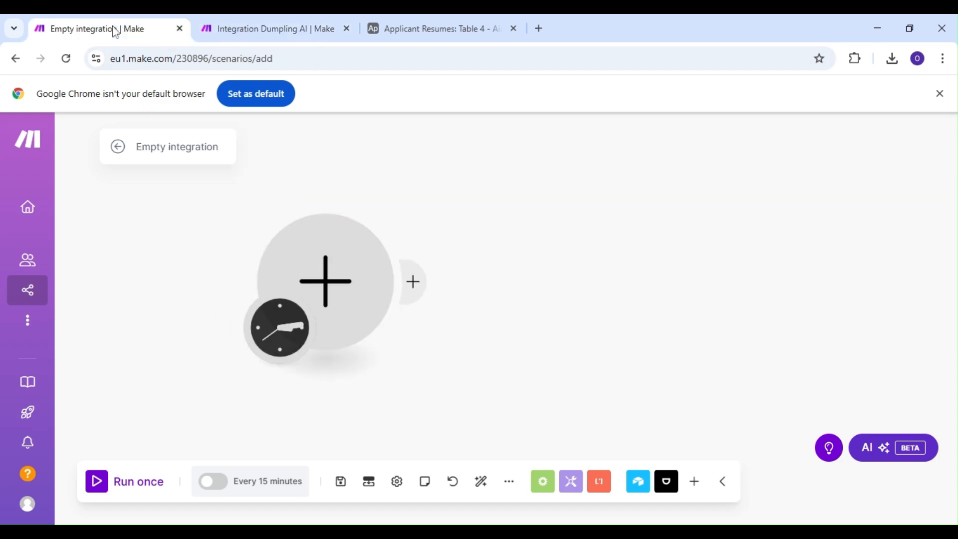
{"action": "left_click", "coordinate": [319, 277]}
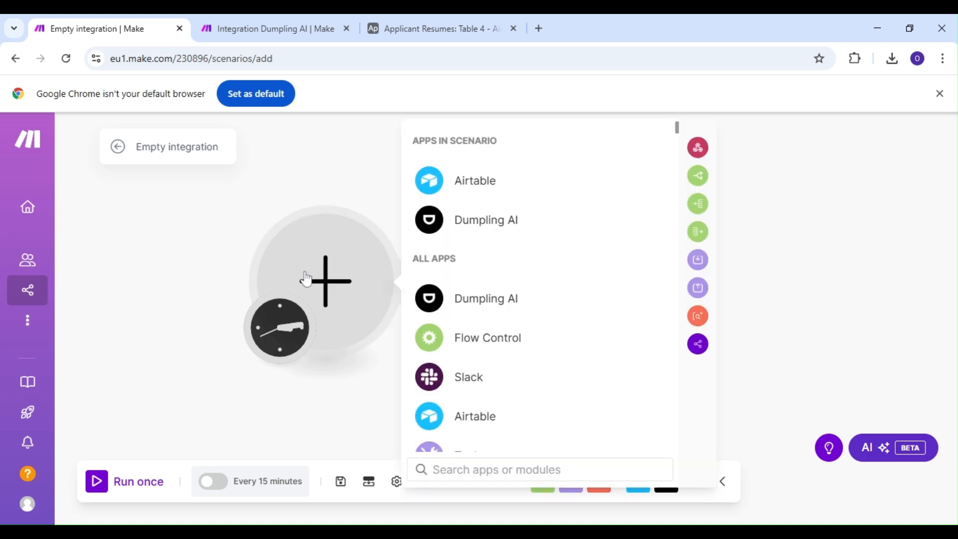
{"action": "left_click", "coordinate": [472, 195]}
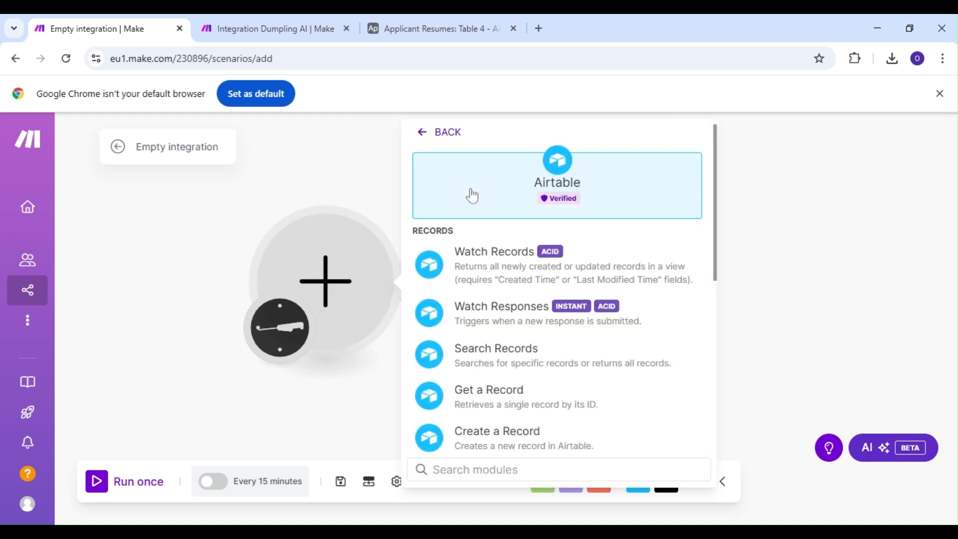
{"action": "left_click", "coordinate": [501, 268]}
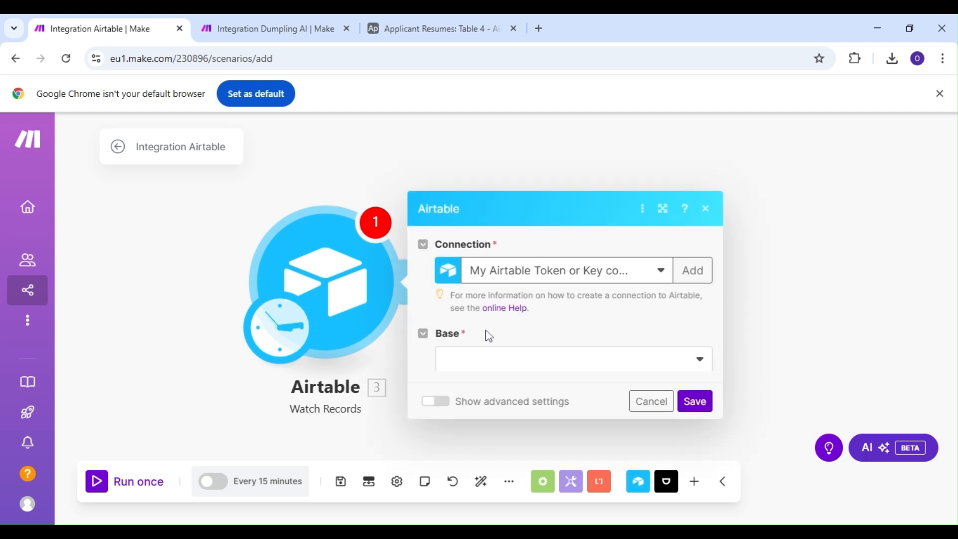
Point the Airtable trigger at the Applicant Resumes base and its Table 4.
{"action": "left_click", "coordinate": [484, 349]}
{"action": "scroll", "coordinate": [489, 406], "scroll_direction": "down", "scroll_amount": 5}
{"action": "scroll", "coordinate": [492, 405], "scroll_direction": "down", "scroll_amount": 5}
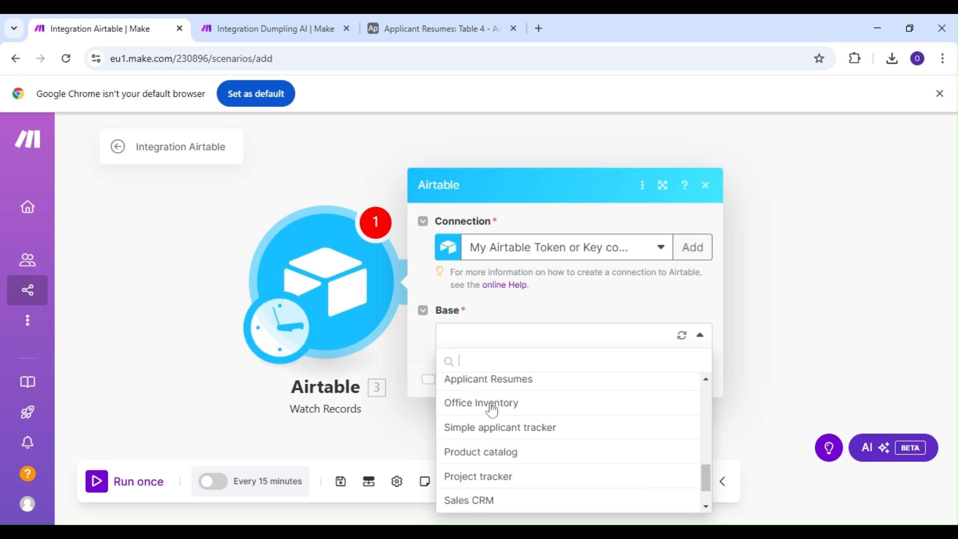
{"action": "left_click", "coordinate": [491, 385]}
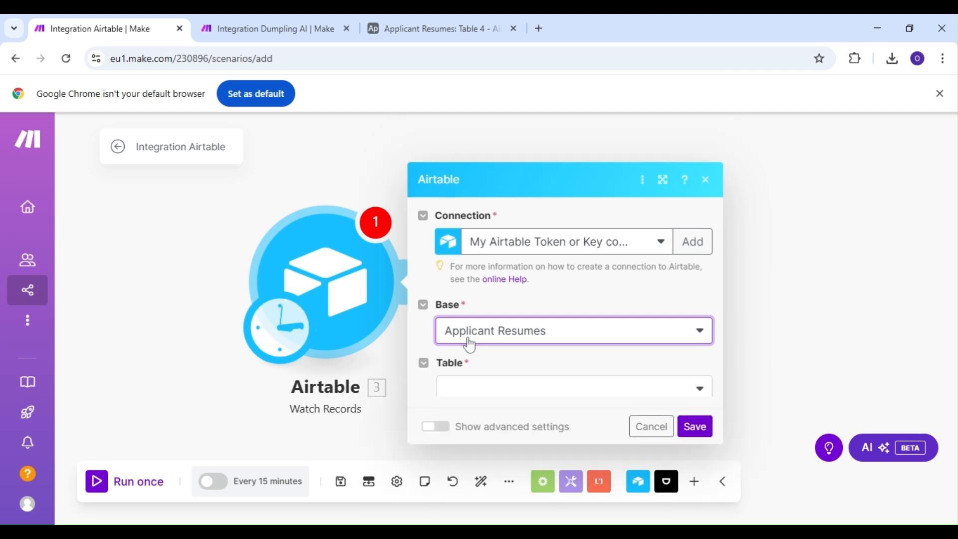
{"action": "left_click", "coordinate": [506, 368]}
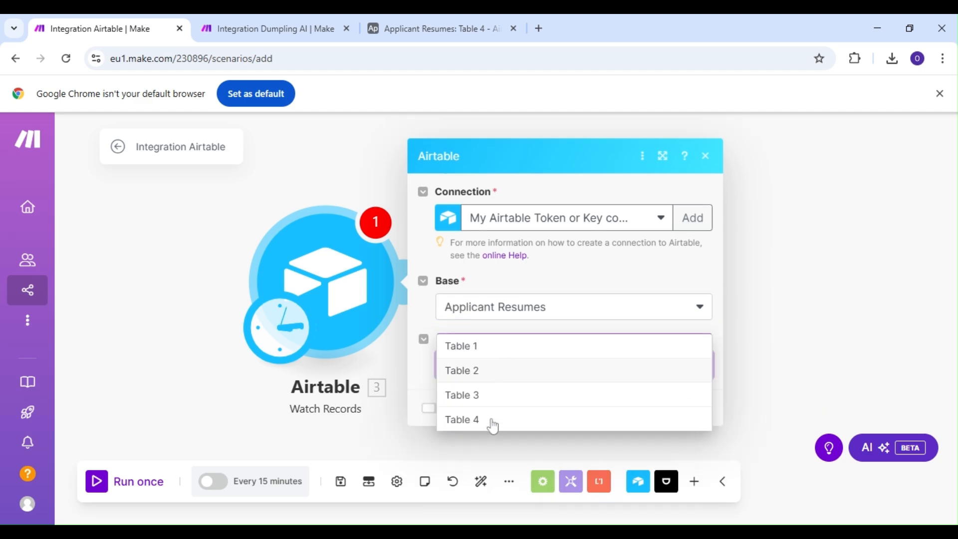
{"action": "left_click", "coordinate": [483, 341]}
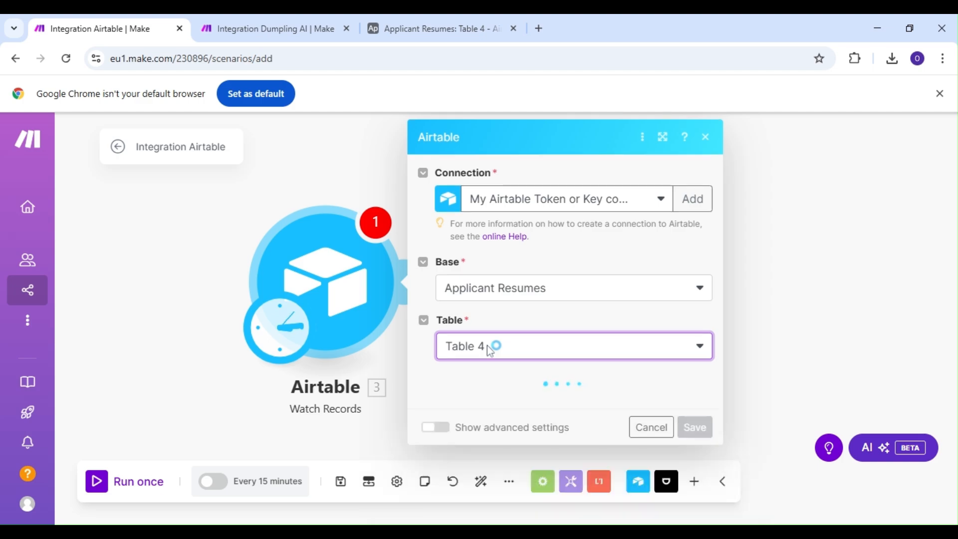
Configure the Airtable trigger with Created as the trigger field and Attachments as the label field.
{"action": "scroll", "coordinate": [494, 349], "scroll_direction": "down", "scroll_amount": 3}
{"action": "left_click", "coordinate": [560, 289]}
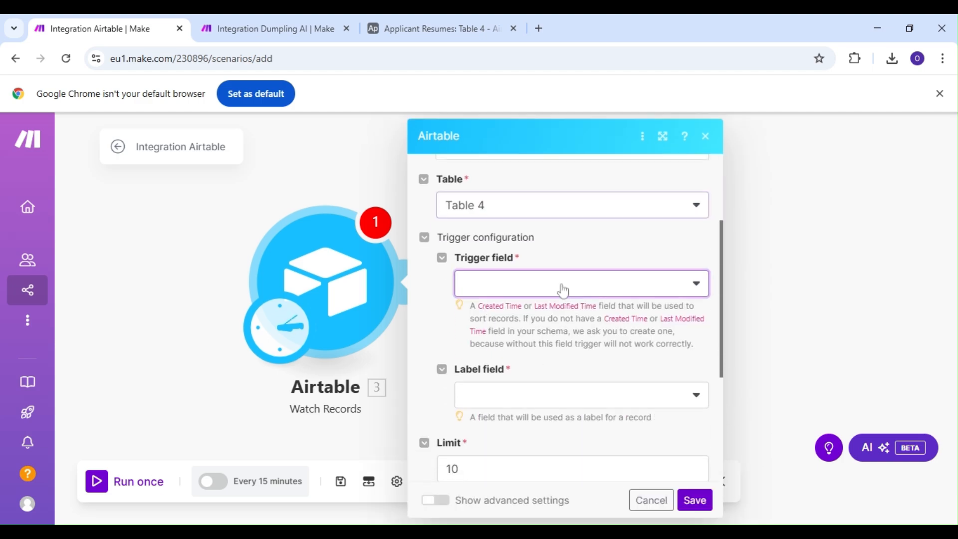
{"action": "left_click", "coordinate": [524, 320]}
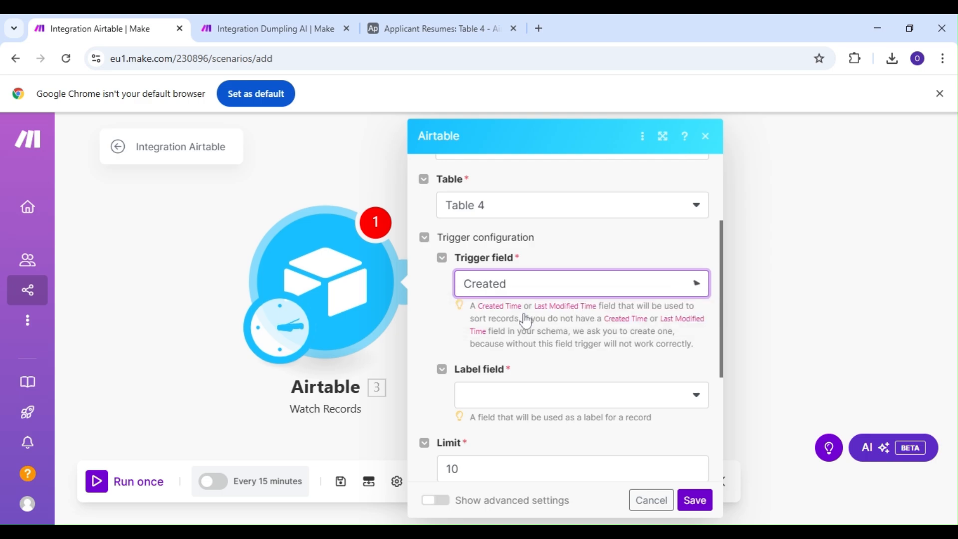
{"action": "scroll", "coordinate": [524, 320], "scroll_direction": "down", "scroll_amount": 3}
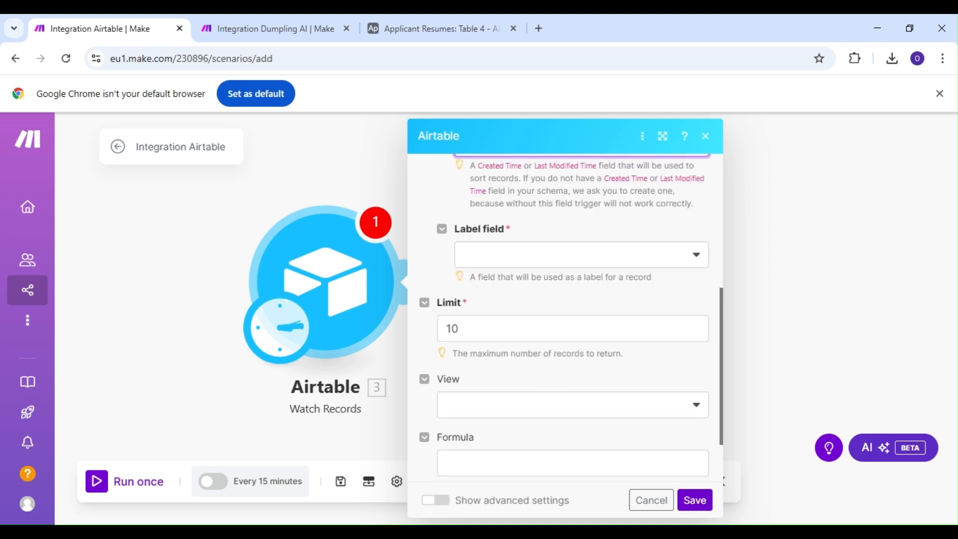
{"action": "left_click", "coordinate": [519, 266]}
{"action": "left_click", "coordinate": [510, 312]}
Set the Airtable trigger's view to Grid view and save the module to start from now on.
{"action": "scroll", "coordinate": [514, 325], "scroll_direction": "down", "scroll_amount": 2}
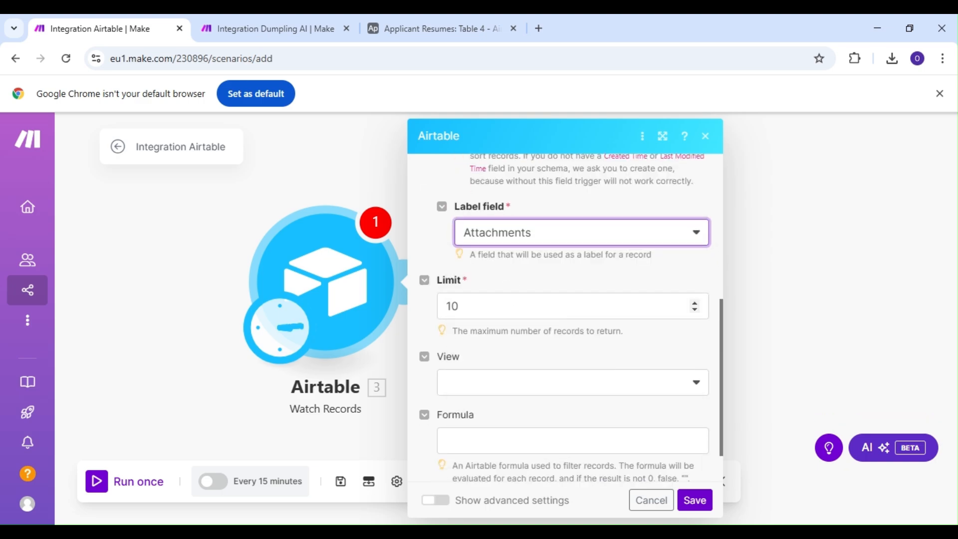
{"action": "left_click", "coordinate": [519, 334]}
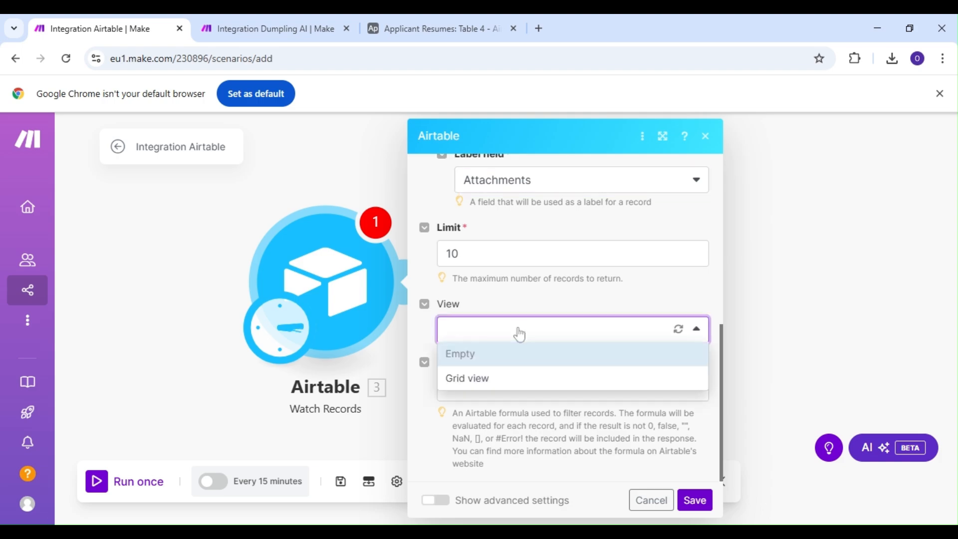
{"action": "left_click", "coordinate": [511, 384]}
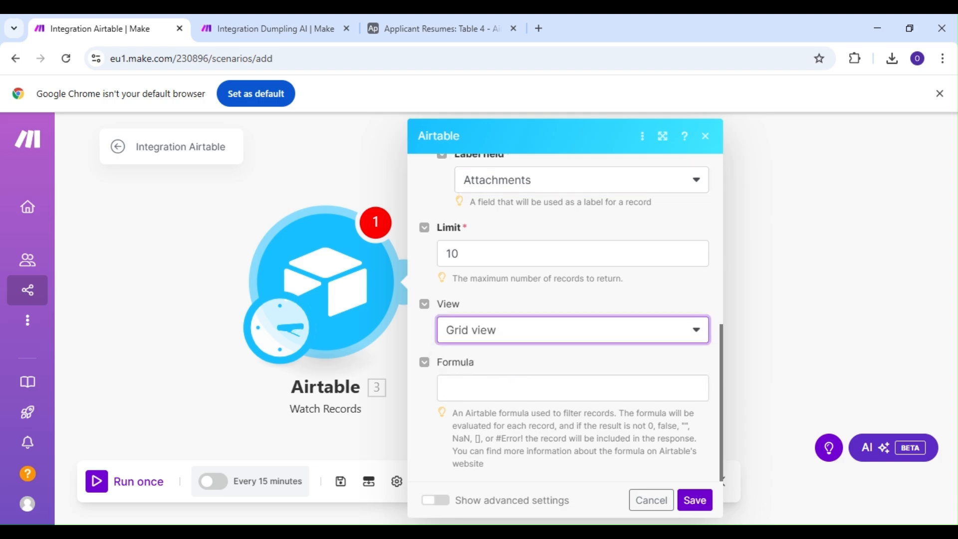
{"action": "left_click", "coordinate": [695, 501]}
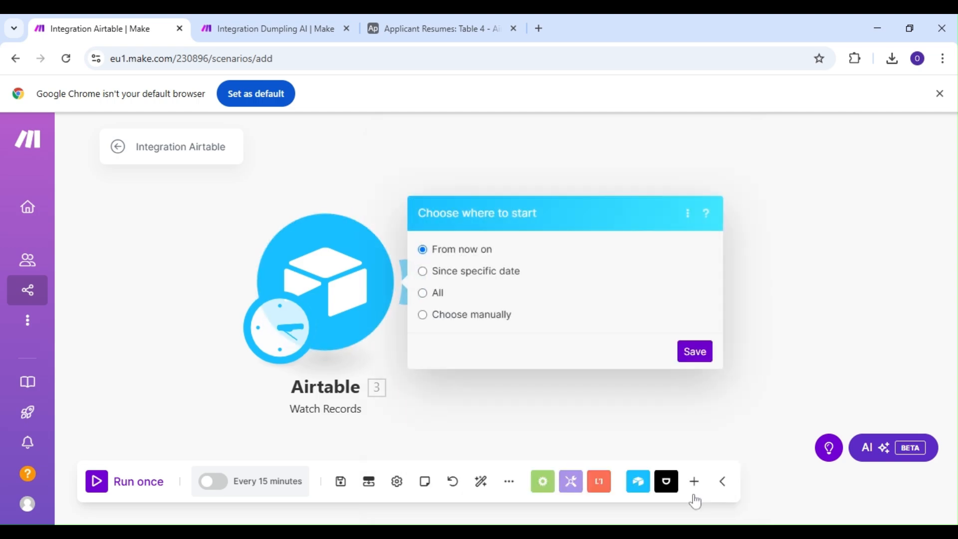
{"action": "left_click", "coordinate": [693, 354]}
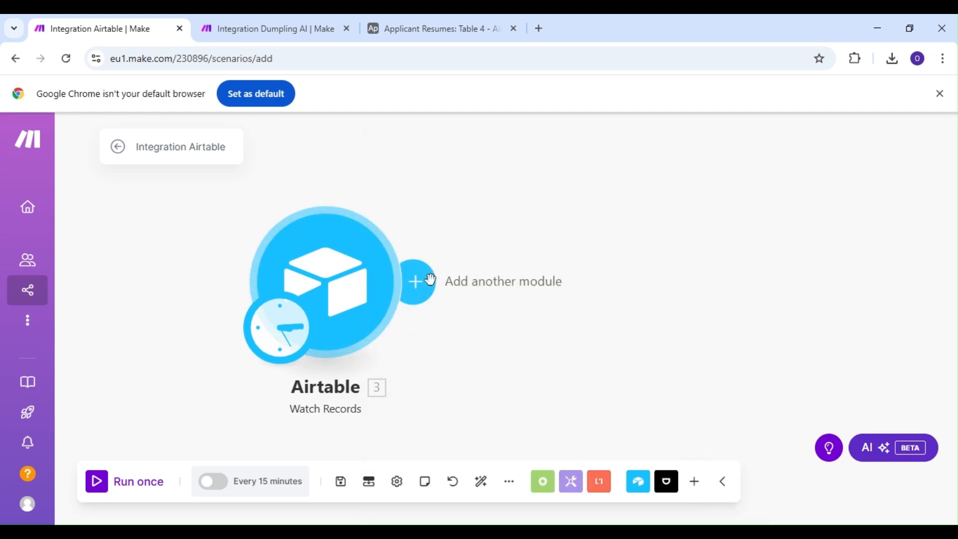
Add Dumpling AI's Extract data from URL with AI module after the Airtable trigger.
{"action": "left_click", "coordinate": [428, 280]}
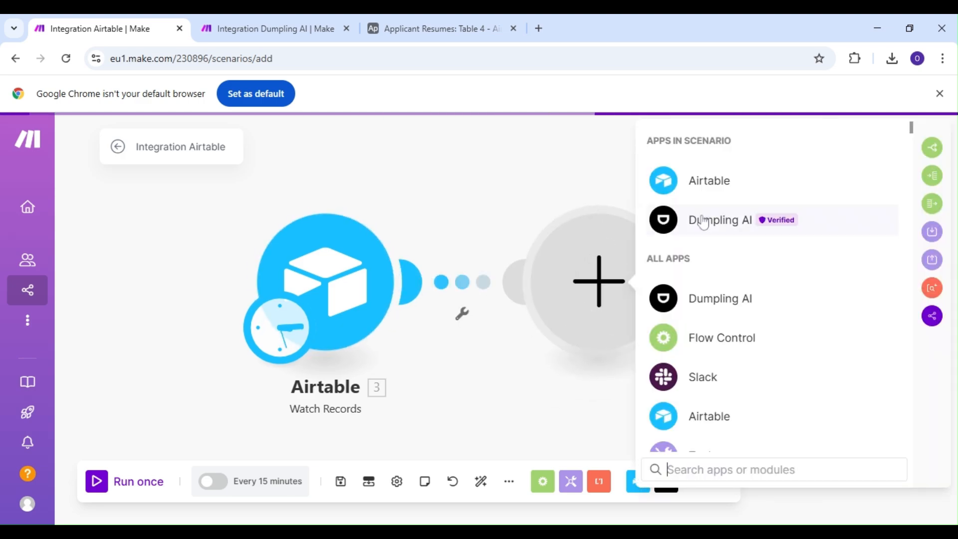
{"action": "left_click", "coordinate": [703, 221]}
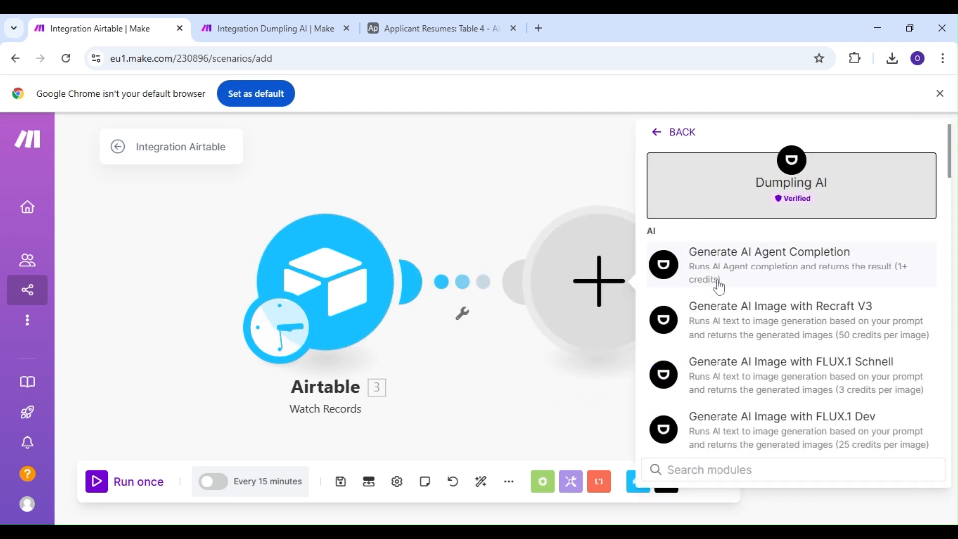
{"action": "scroll", "coordinate": [717, 284], "scroll_direction": "down", "scroll_amount": 5}
{"action": "scroll", "coordinate": [719, 287], "scroll_direction": "down", "scroll_amount": 6}
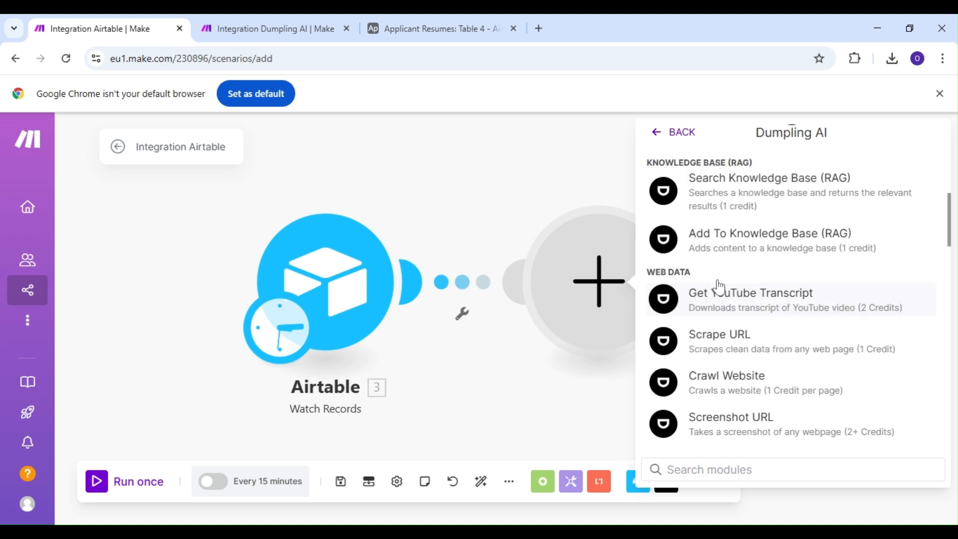
{"action": "scroll", "coordinate": [719, 287], "scroll_direction": "down", "scroll_amount": 6}
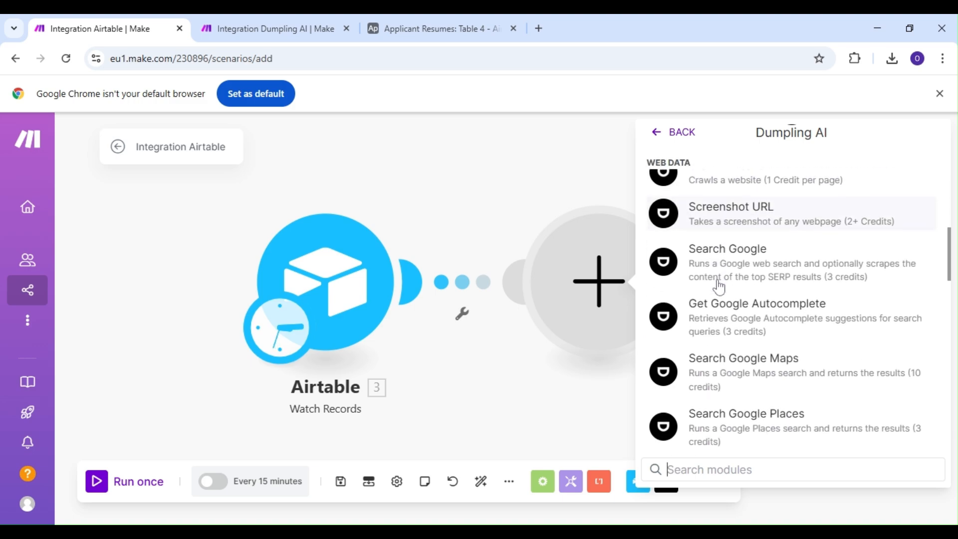
{"action": "scroll", "coordinate": [719, 287], "scroll_direction": "down", "scroll_amount": 1}
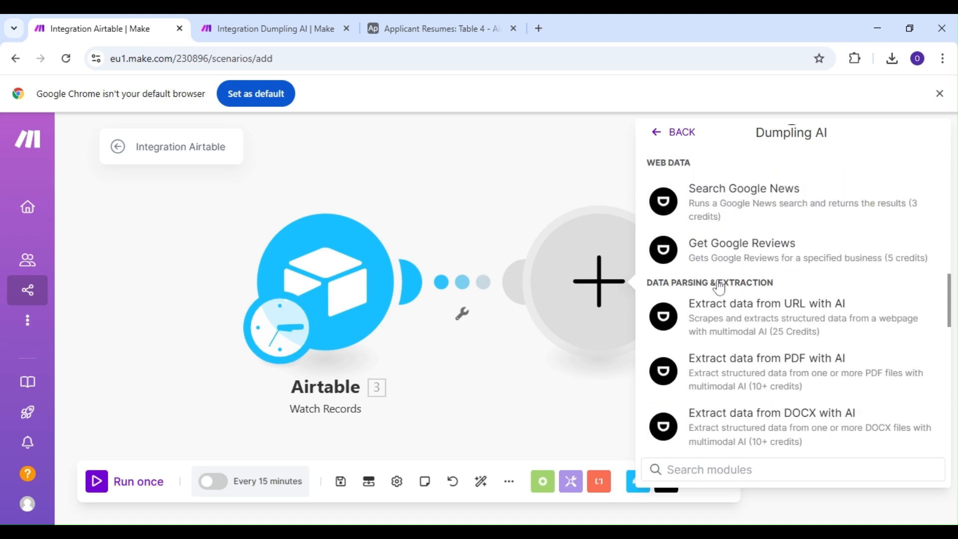
{"action": "left_click", "coordinate": [740, 310]}
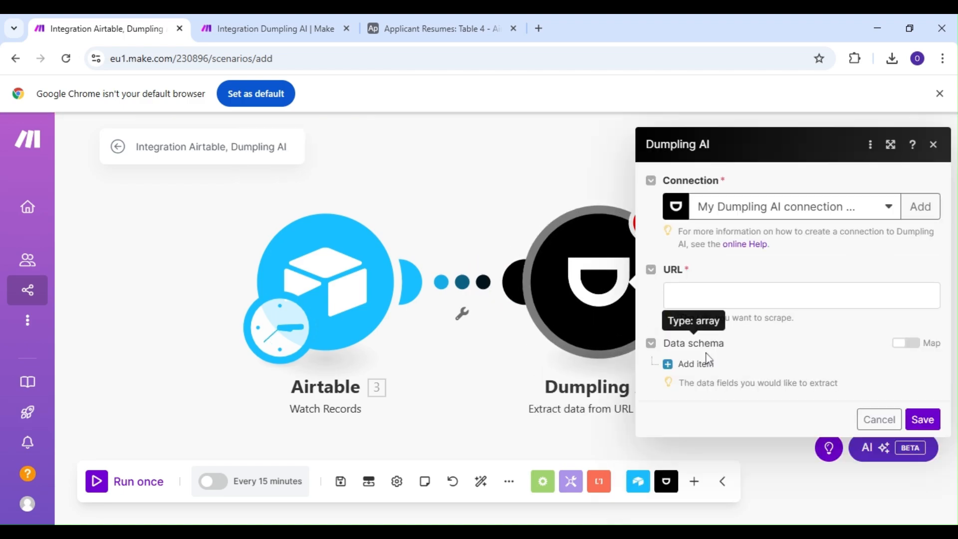
Map the Dumpling AI URL to the URL of the Airtable record's Attachments[].
{"action": "left_click", "coordinate": [802, 296]}
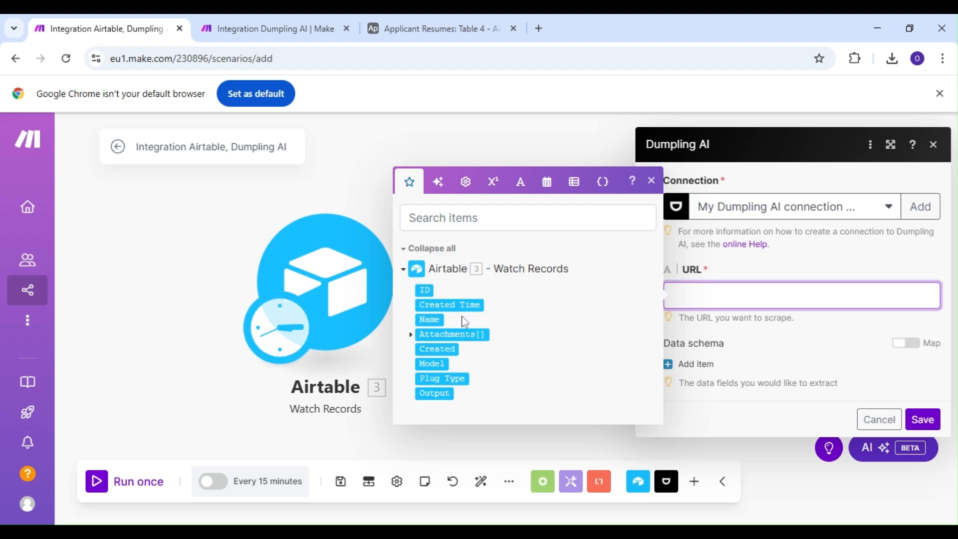
{"action": "left_click", "coordinate": [410, 335]}
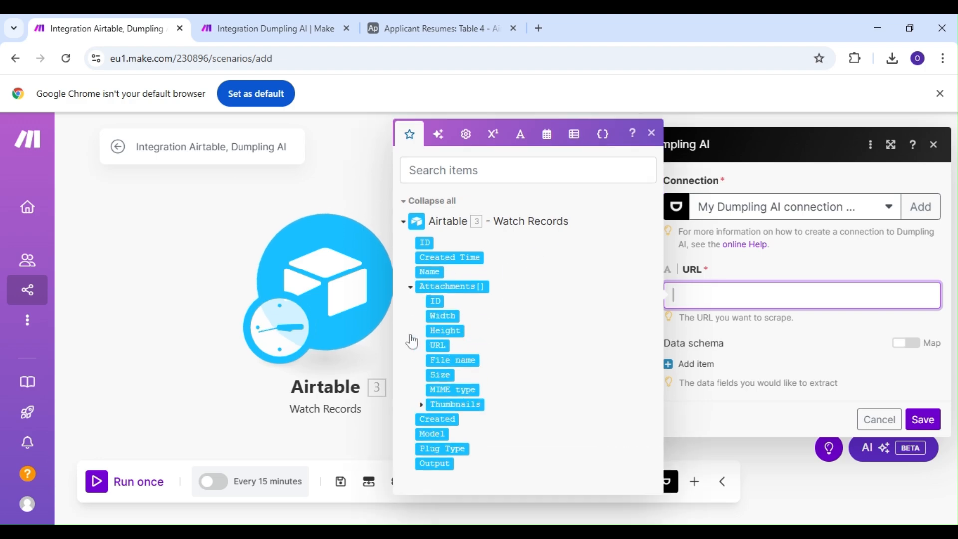
{"action": "left_click", "coordinate": [452, 345]}
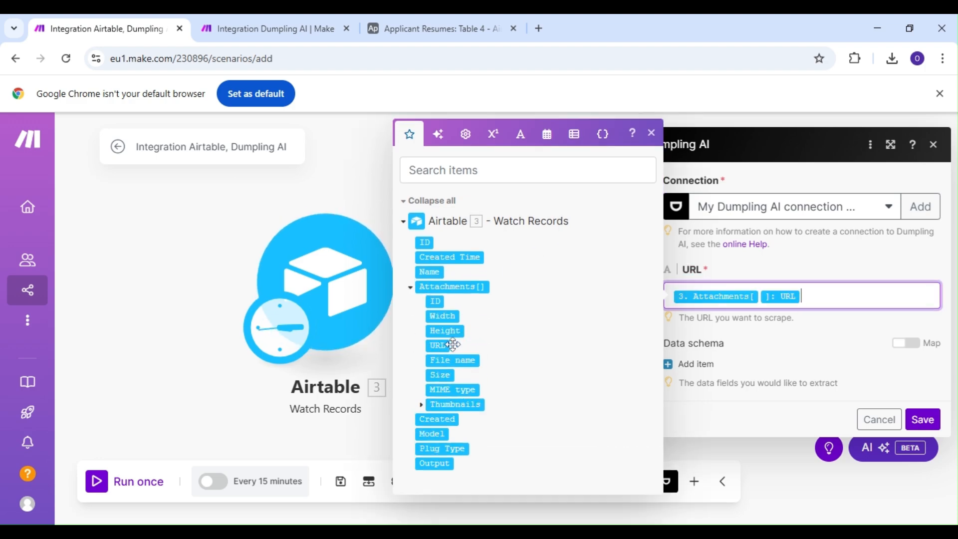
{"action": "left_click", "coordinate": [724, 370]}
Add a first item to the data schema with field name Model and type string.
{"action": "left_click", "coordinate": [697, 365]}
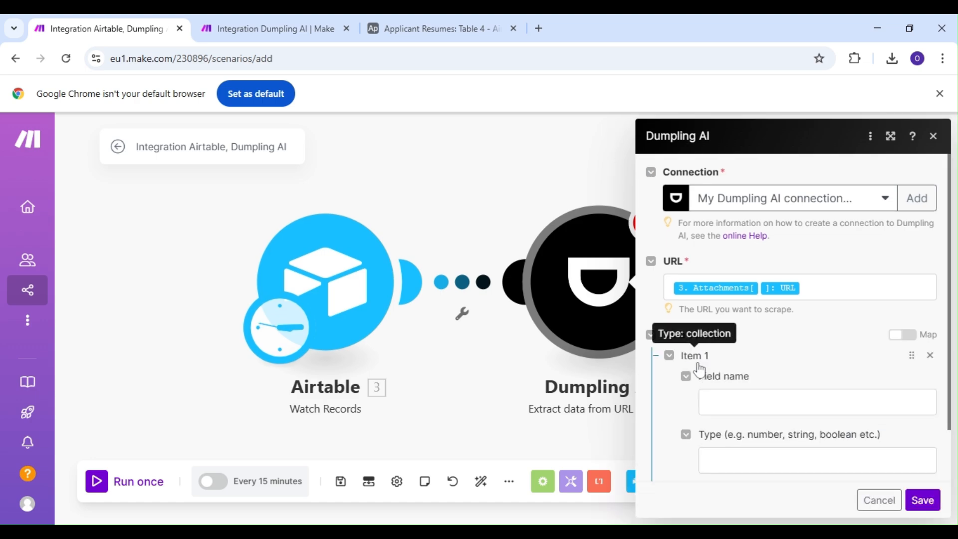
{"action": "left_click", "coordinate": [748, 400]}
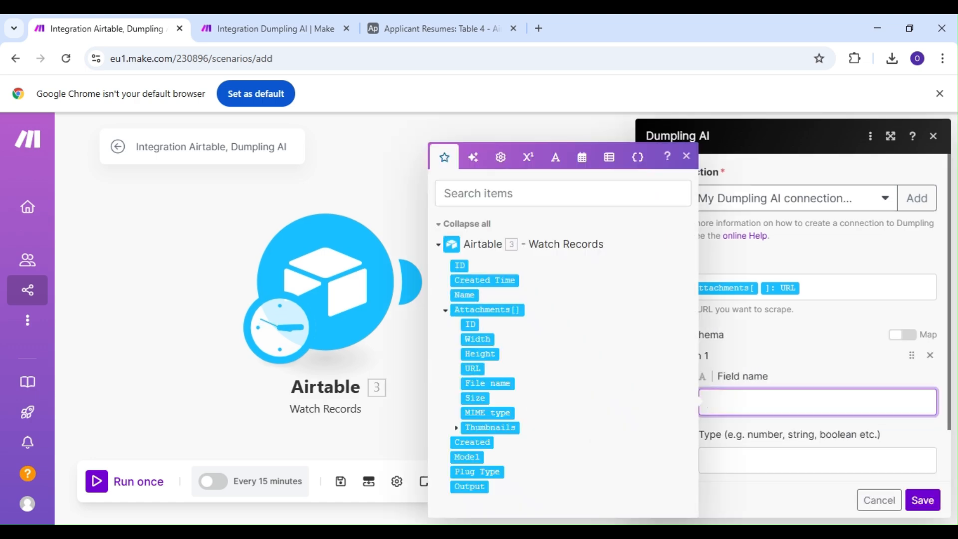
{"action": "type", "text": "Model"}
{"action": "left_click", "coordinate": [761, 463]}
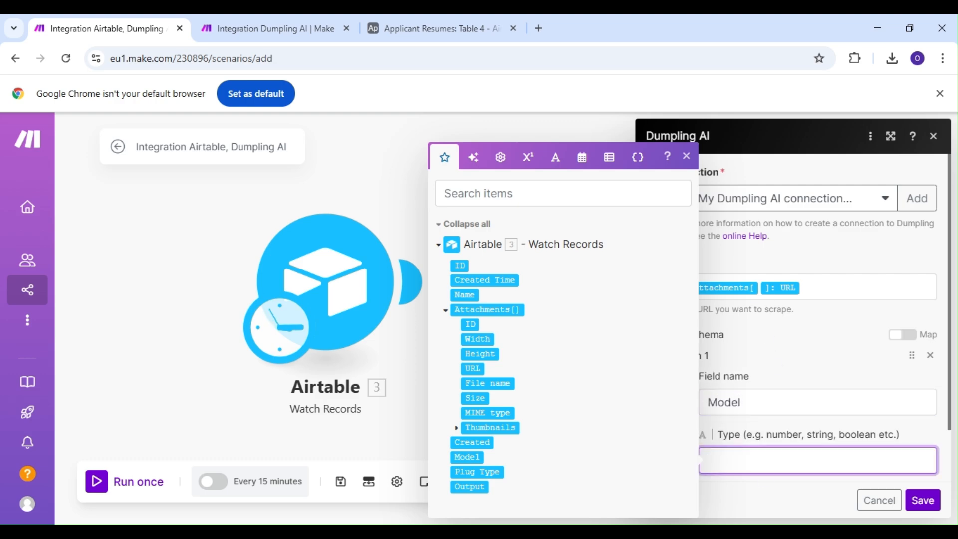
{"action": "type", "text": "string"}
{"action": "scroll", "coordinate": [769, 433], "scroll_direction": "down", "scroll_amount": 2}
{"action": "left_click", "coordinate": [769, 433]}
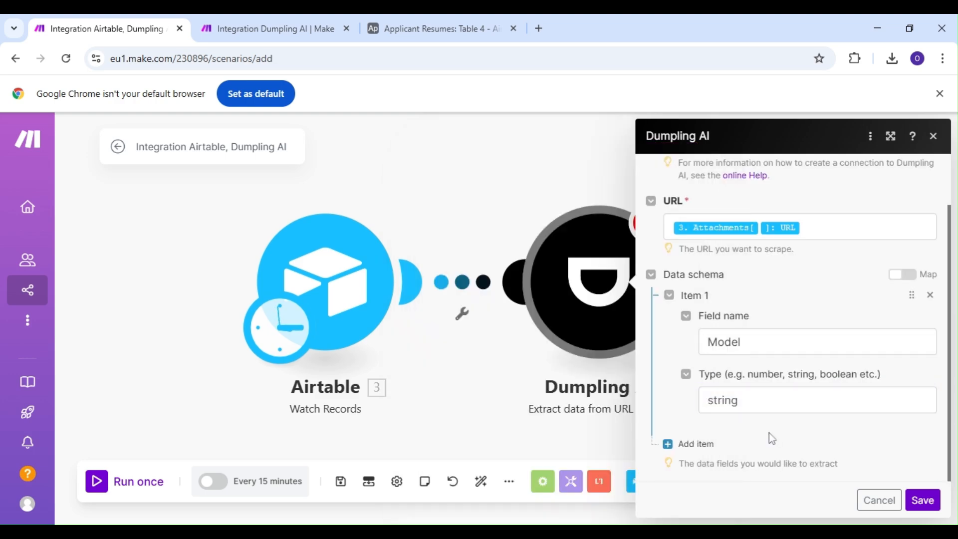
Add a second item to the data schema with field name Plug Type and type string.
{"action": "left_click", "coordinate": [708, 445]}
{"action": "scroll", "coordinate": [756, 426], "scroll_direction": "down", "scroll_amount": 3}
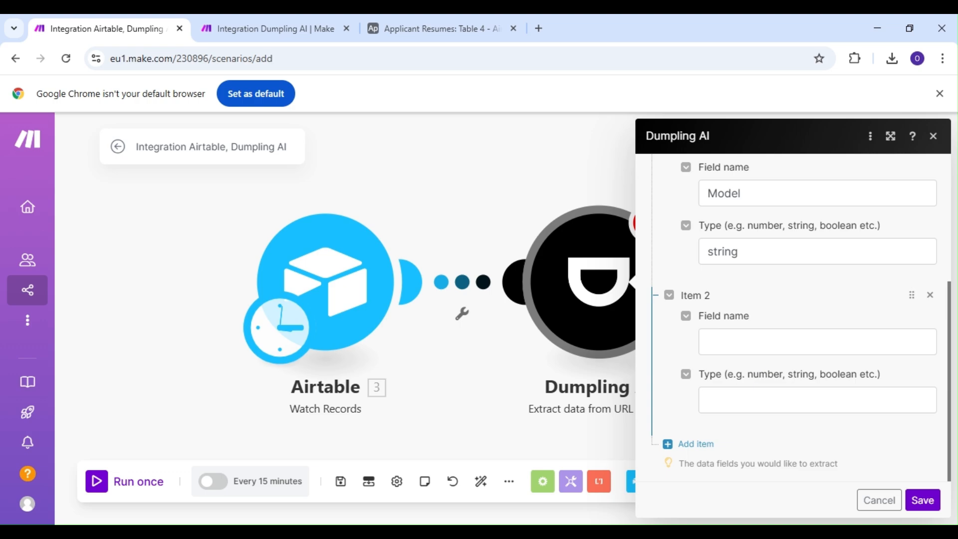
{"action": "left_click", "coordinate": [756, 342]}
{"action": "type", "text": "Plug Type"}
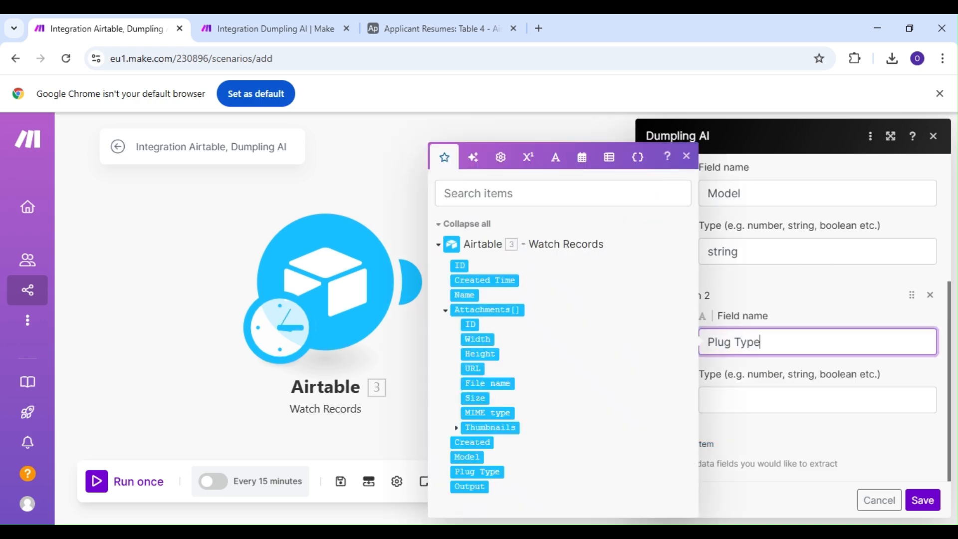
{"action": "left_click", "coordinate": [739, 400]}
{"action": "type", "text": "st"}
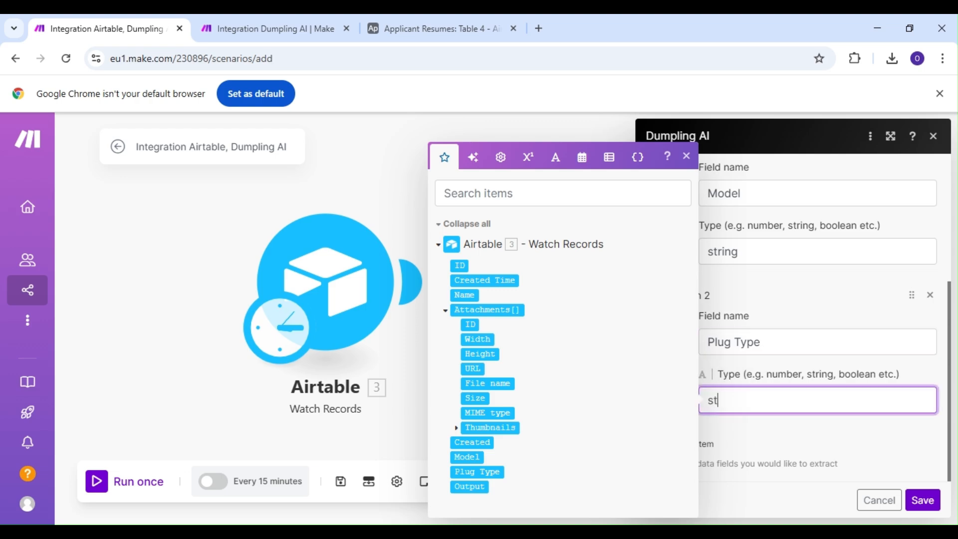
{"action": "type", "text": "ring"}
{"action": "left_click", "coordinate": [751, 443]}
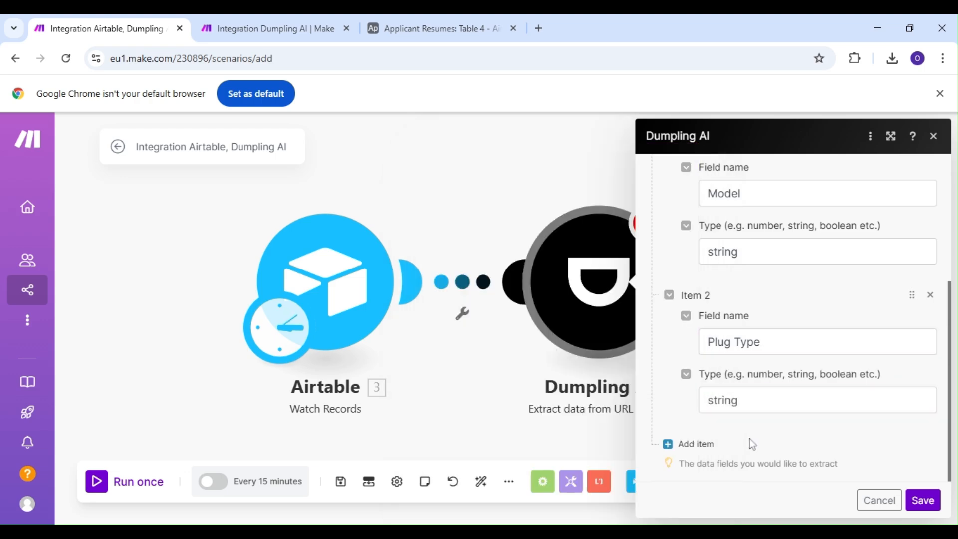
Add a third item to the data schema with field name Output and type string, and save the Dumpling AI module.
{"action": "left_click", "coordinate": [705, 444]}
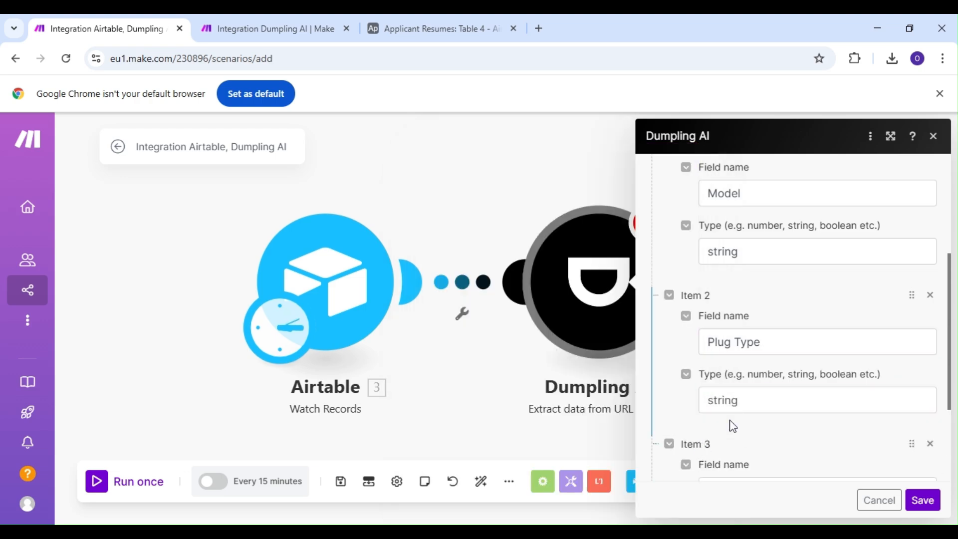
{"action": "scroll", "coordinate": [769, 398], "scroll_direction": "down", "scroll_amount": 3}
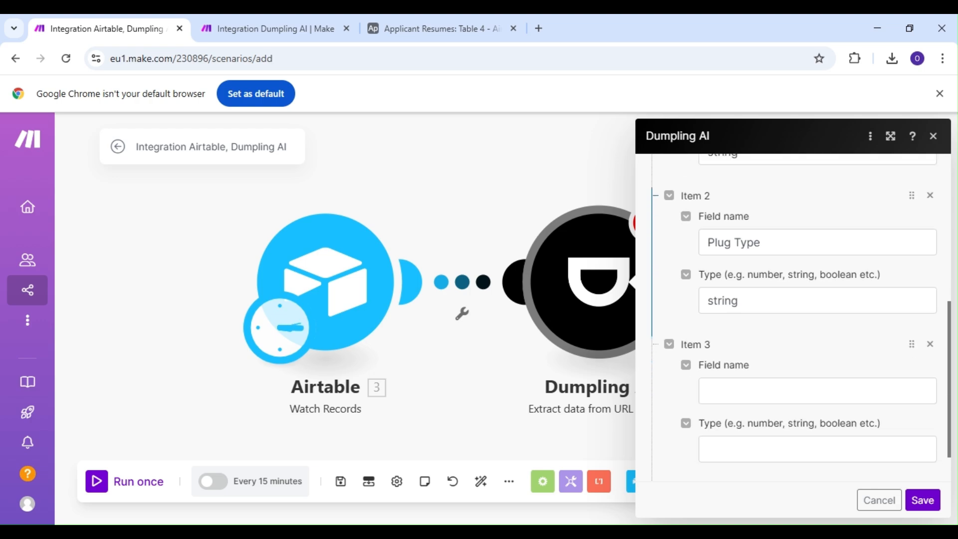
{"action": "left_click", "coordinate": [779, 350]}
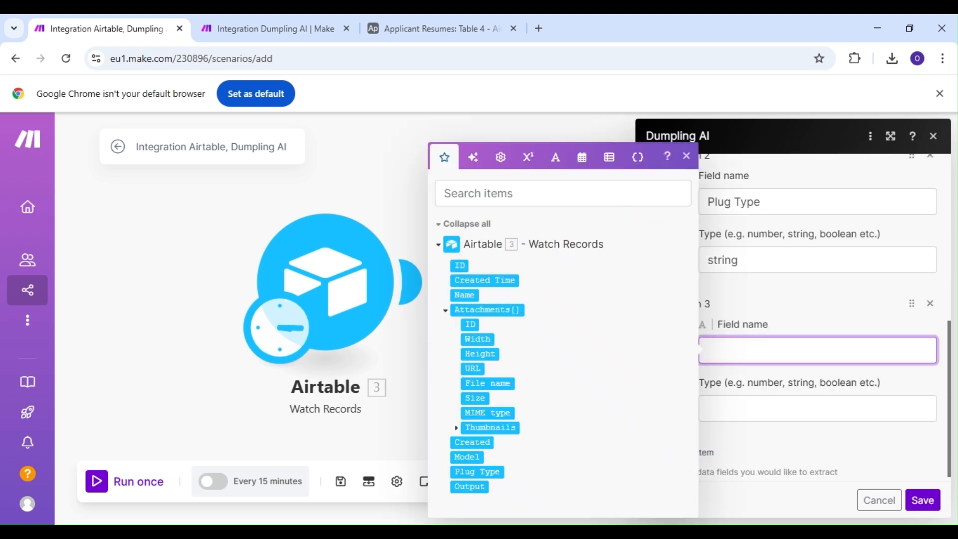
{"action": "type", "text": "Output"}
{"action": "left_click", "coordinate": [768, 414]}
{"action": "type", "text": "stru"}
{"action": "key", "text": "BackSpace"}
{"action": "type", "text": "ing"}
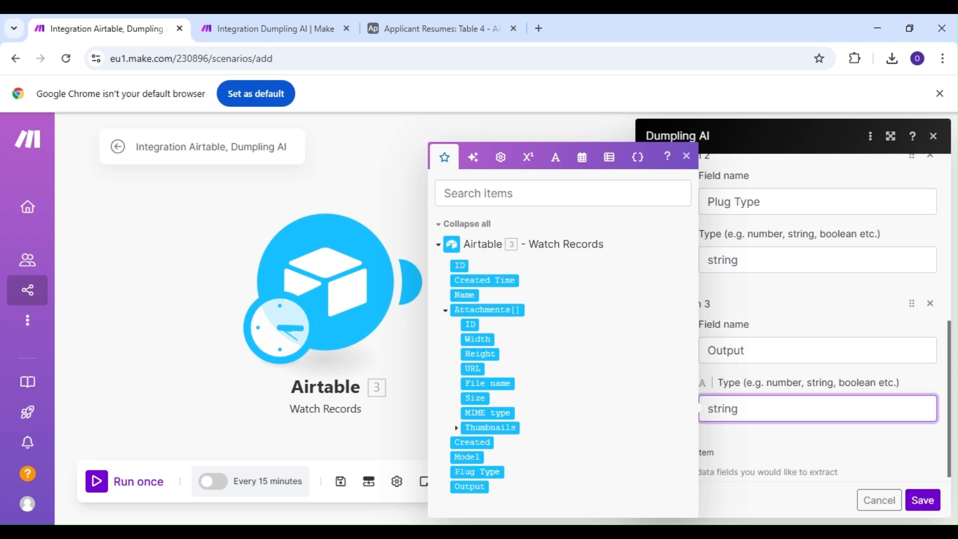
{"action": "left_click", "coordinate": [786, 443]}
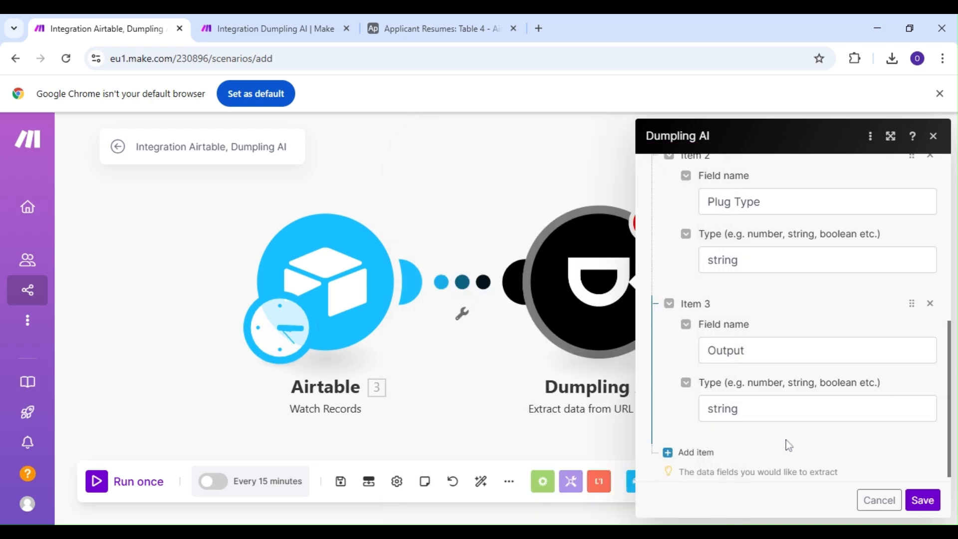
{"action": "left_click", "coordinate": [923, 503]}
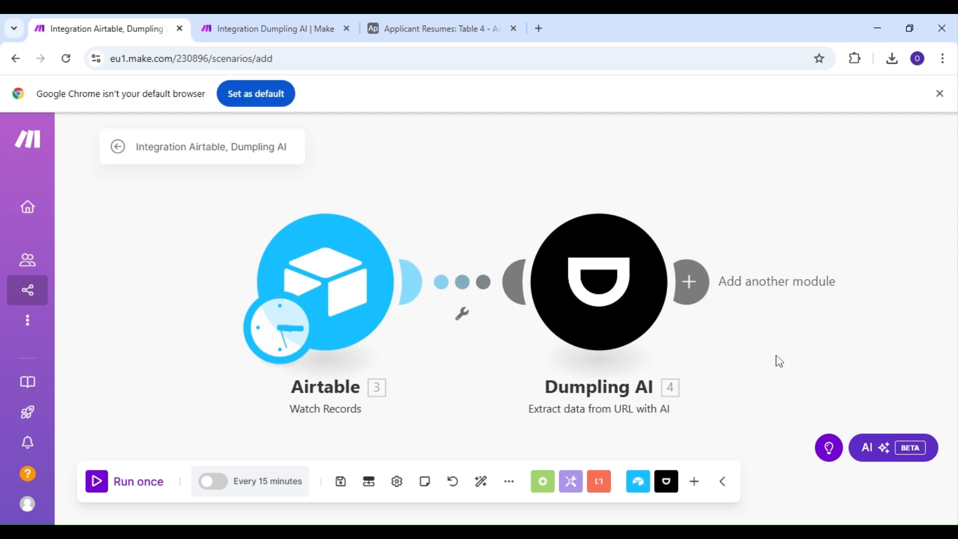
Add Airtable's Update a Record module after the Dumpling AI module.
{"action": "left_click", "coordinate": [692, 281]}
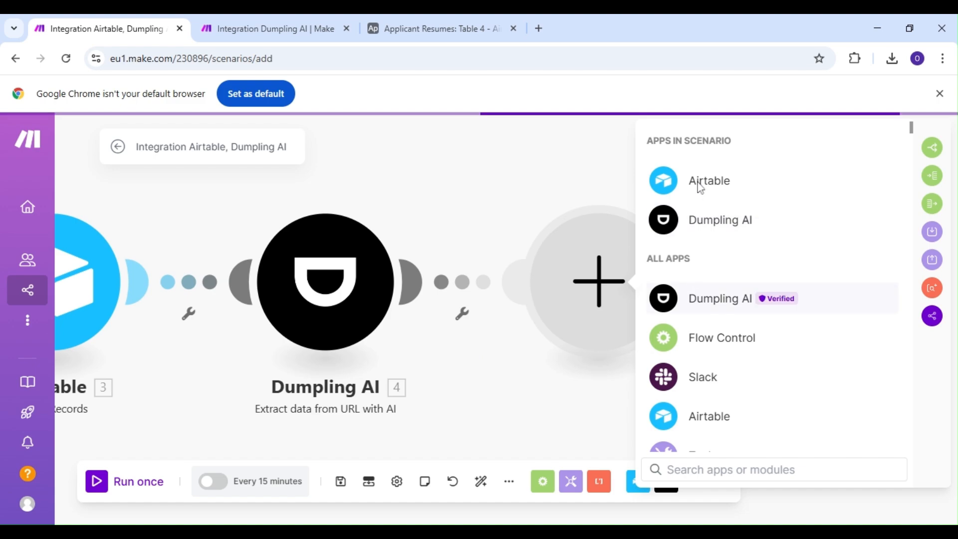
{"action": "left_click", "coordinate": [699, 189]}
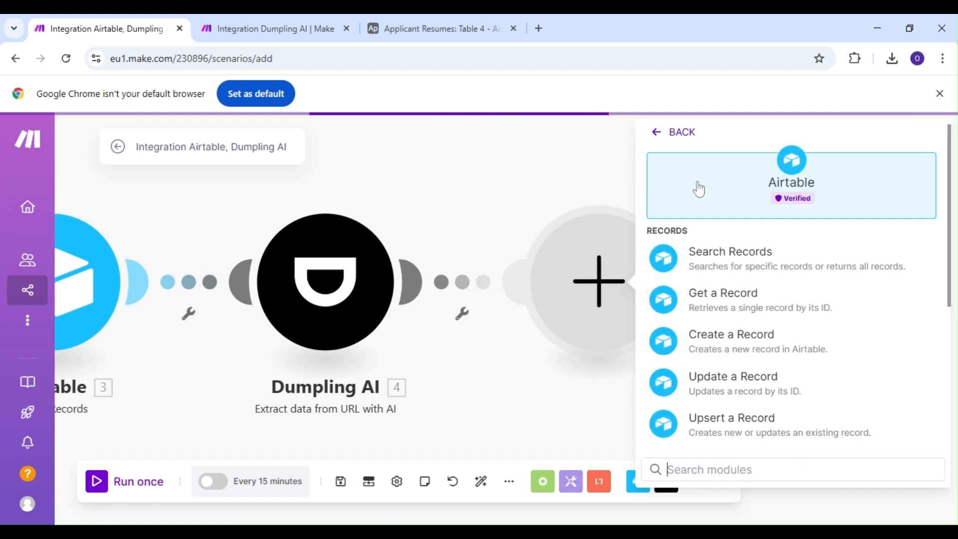
{"action": "left_click", "coordinate": [719, 382]}
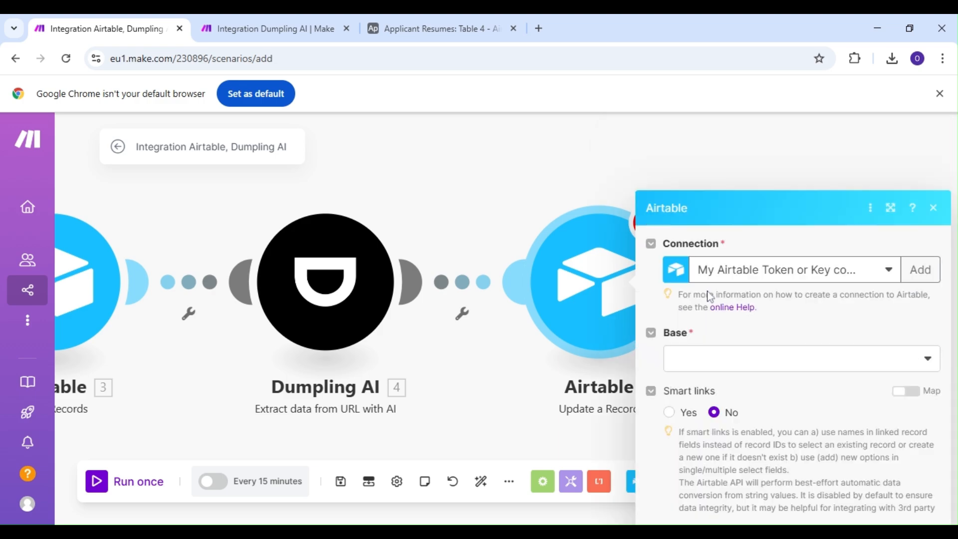
{"action": "left_click", "coordinate": [707, 295]}
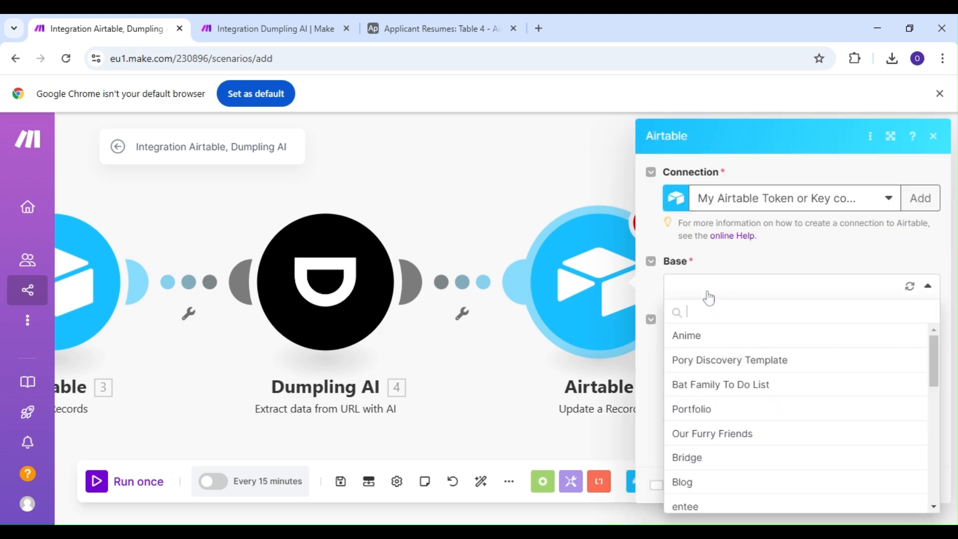
{"action": "scroll", "coordinate": [725, 439], "scroll_direction": "down", "scroll_amount": 5}
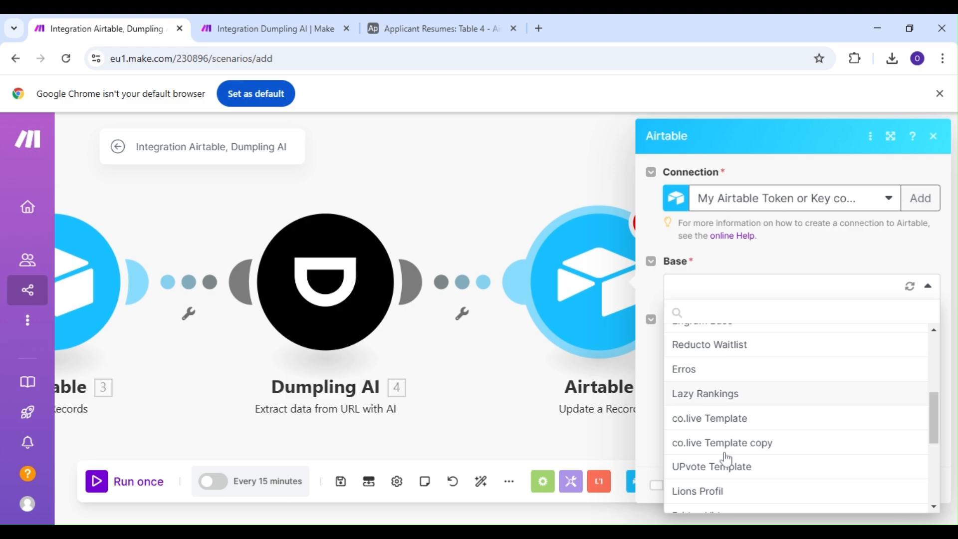
{"action": "scroll", "coordinate": [726, 458], "scroll_direction": "down", "scroll_amount": 2}
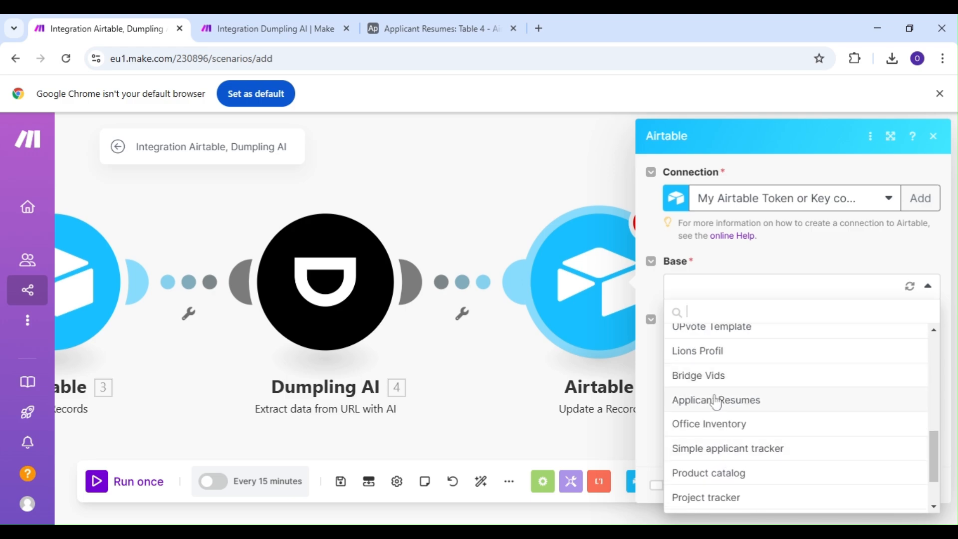
{"action": "left_click", "coordinate": [714, 398]}
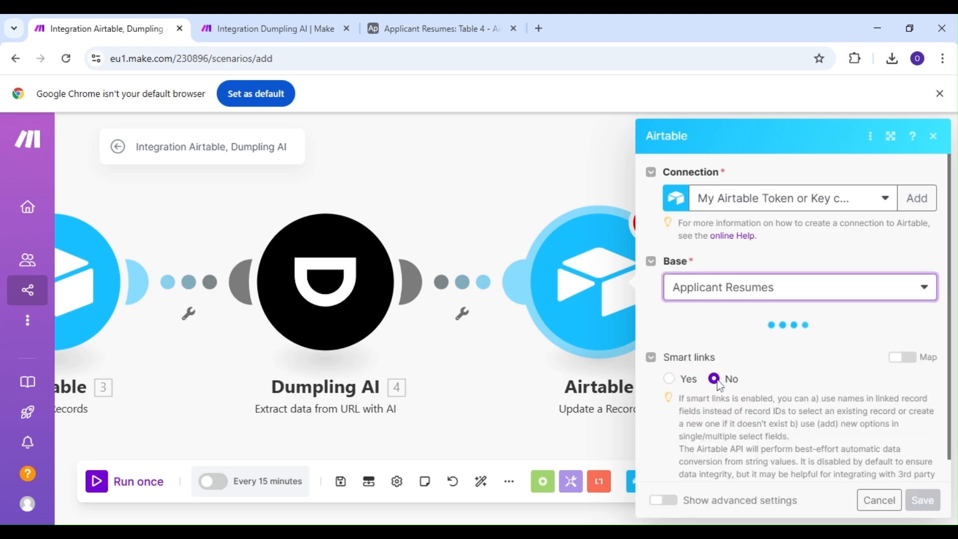
{"action": "left_click", "coordinate": [725, 350]}
{"action": "left_click", "coordinate": [723, 425]}
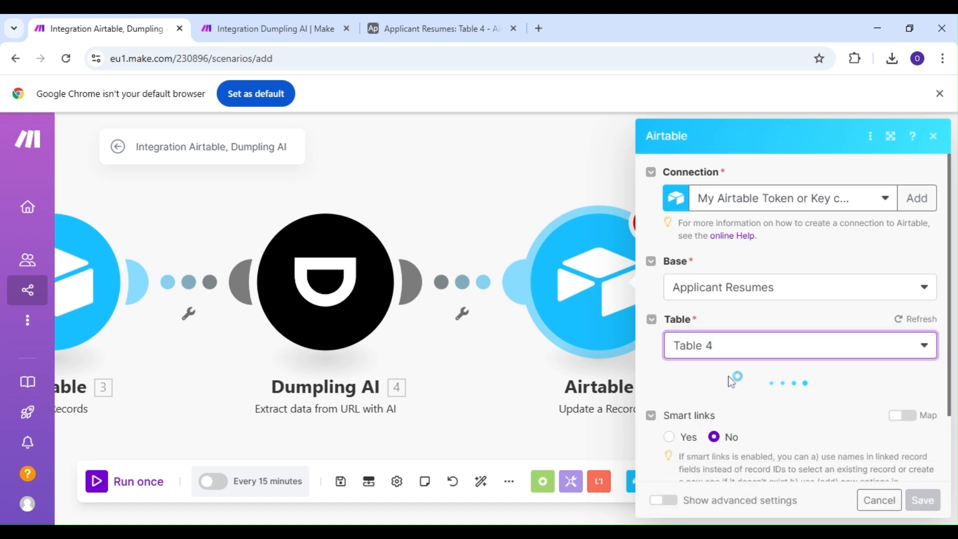
{"action": "left_click", "coordinate": [774, 404]}
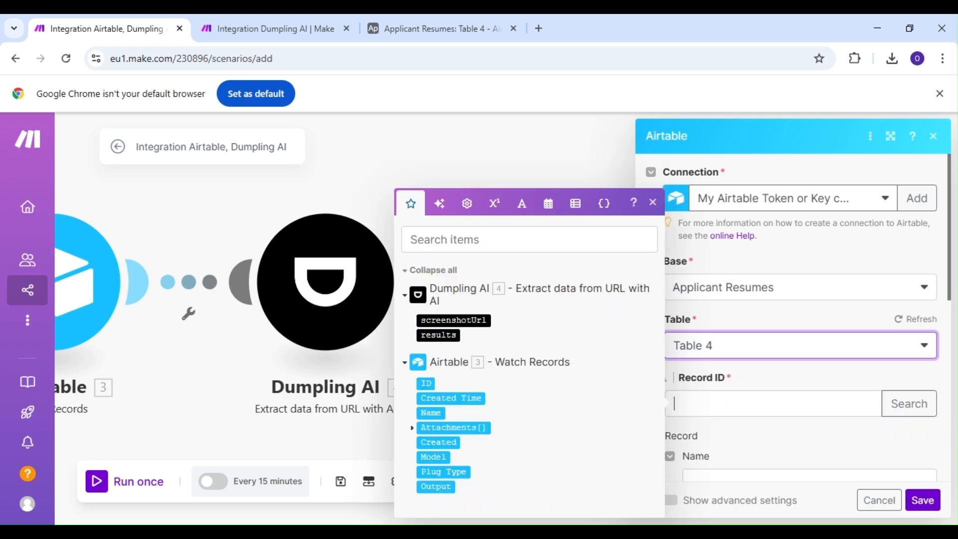
{"action": "left_click_drag", "start_coordinate": [424, 385], "coordinate": [694, 403]}
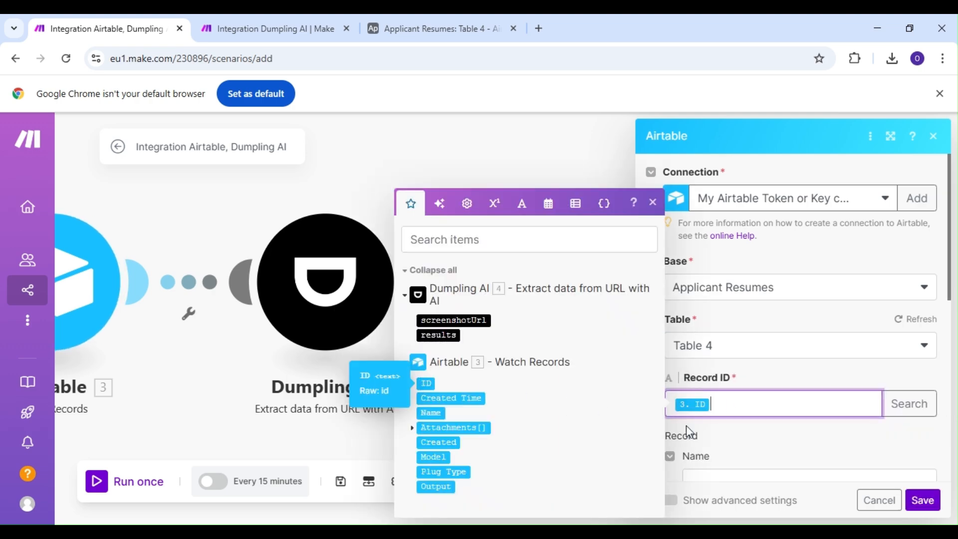
{"action": "left_click", "coordinate": [728, 437]}
{"action": "scroll", "coordinate": [732, 437], "scroll_direction": "down", "scroll_amount": 1}
{"action": "scroll", "coordinate": [732, 438], "scroll_direction": "down", "scroll_amount": 3}
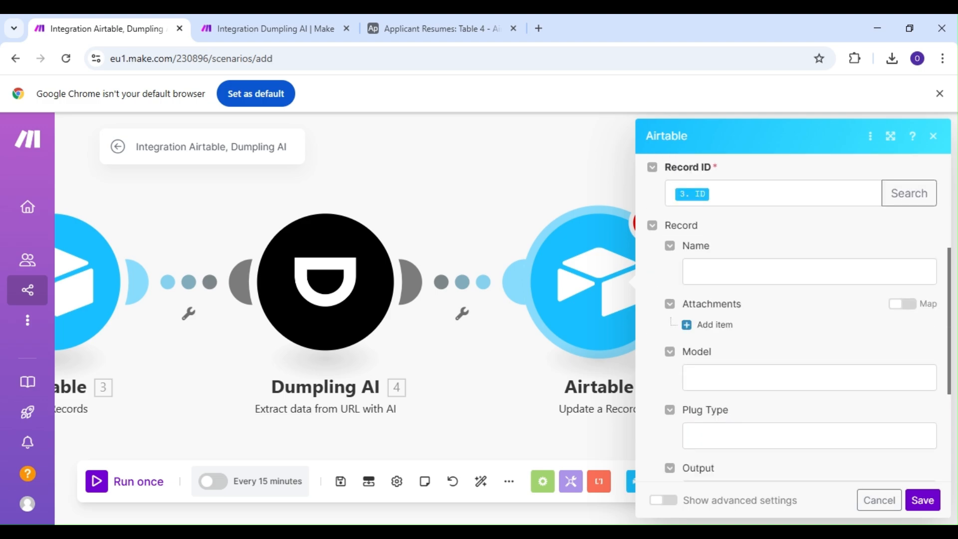
{"action": "left_click", "coordinate": [709, 378]}
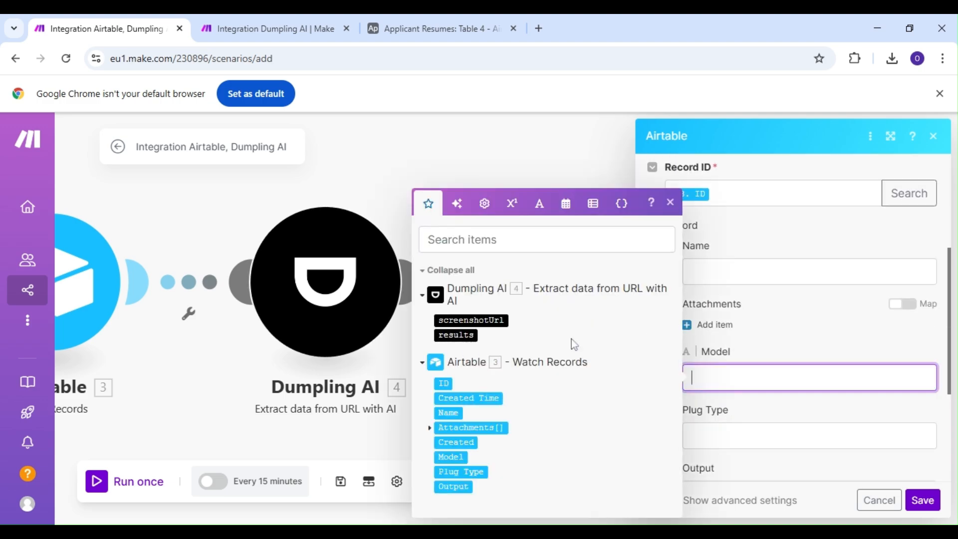
{"action": "left_click", "coordinate": [764, 315]}
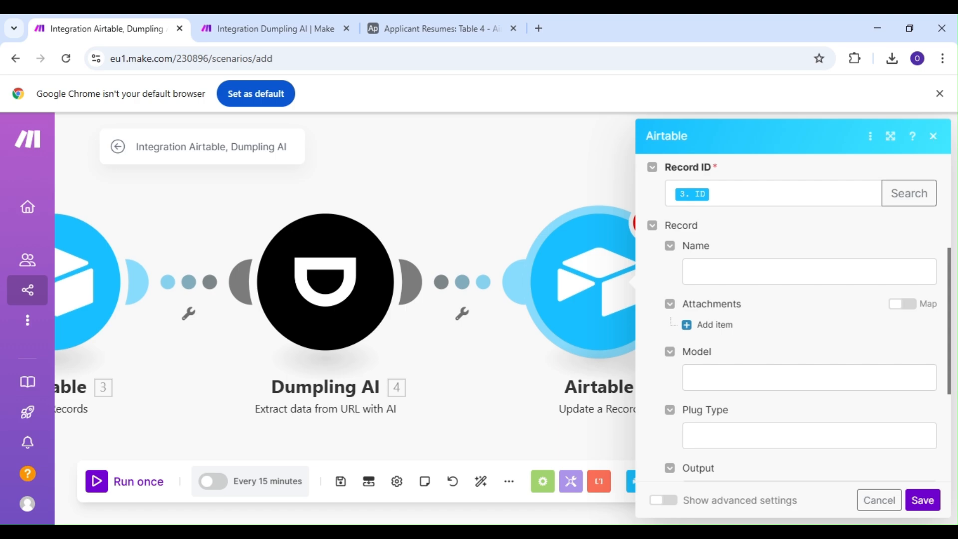
{"action": "left_click", "coordinate": [933, 136]}
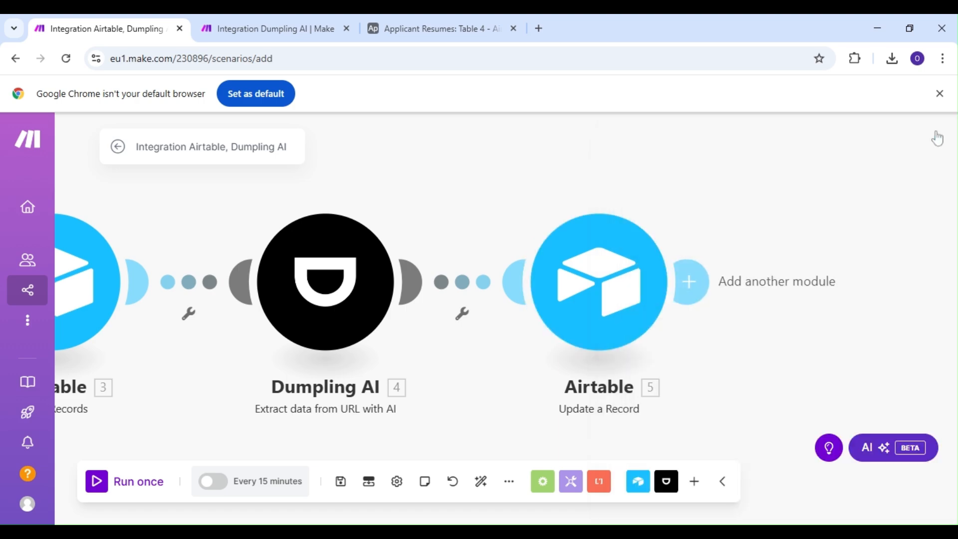
Switch to Airtable and add a record to Table 4 with IMG_20250208_140951_439.jpg uploaded to its Attachments field.
{"action": "left_click", "coordinate": [425, 20]}
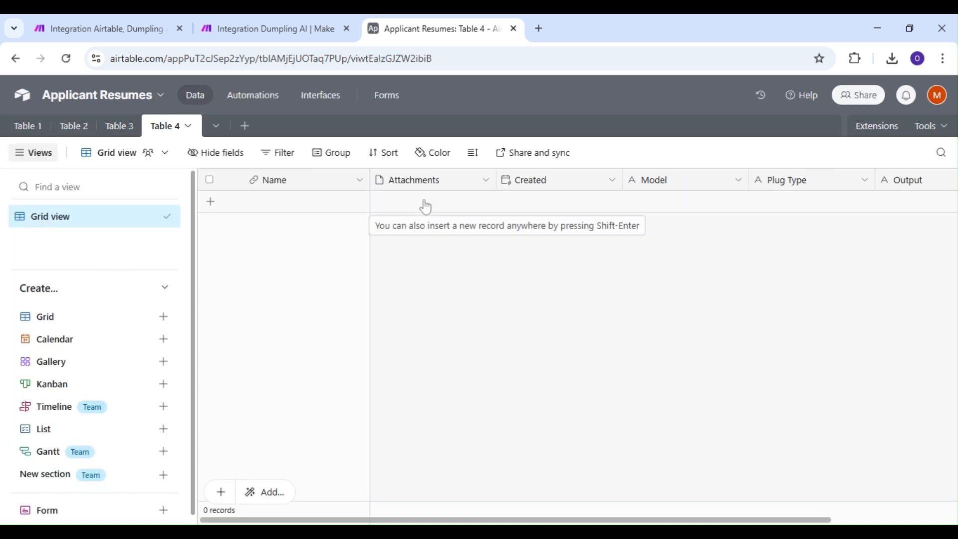
{"action": "left_click", "coordinate": [419, 207]}
{"action": "left_click", "coordinate": [395, 205]}
{"action": "left_click", "coordinate": [381, 201]}
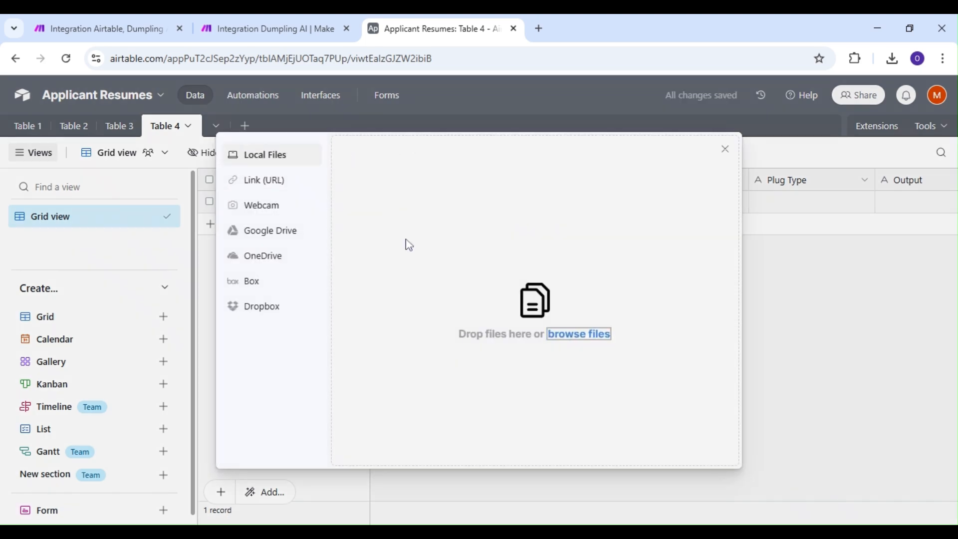
{"action": "left_click", "coordinate": [571, 342]}
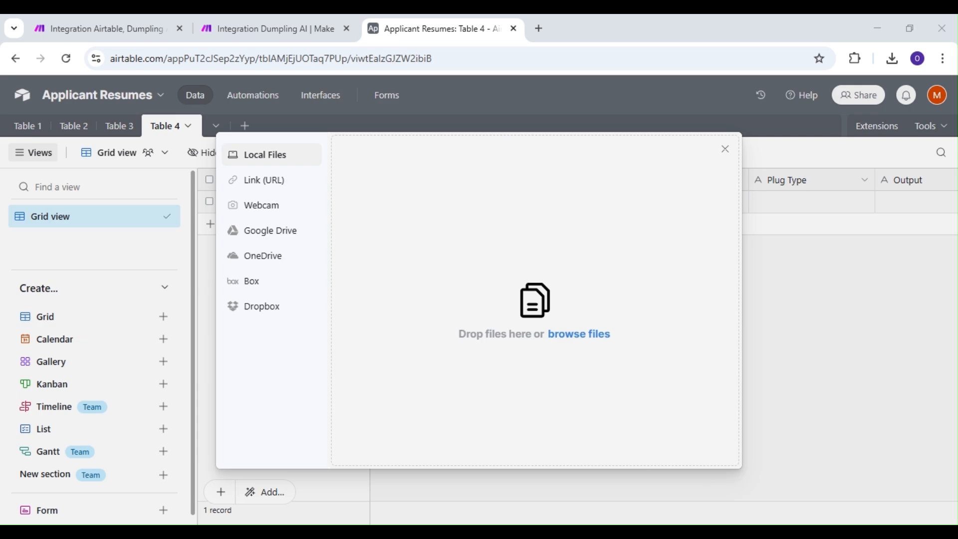
{"action": "key", "text": "Return"}
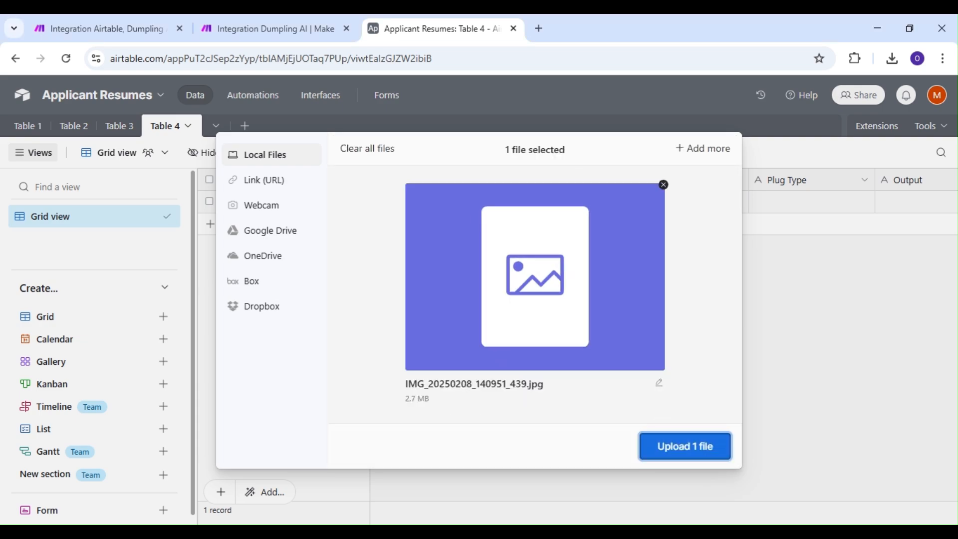
{"action": "left_click", "coordinate": [698, 448]}
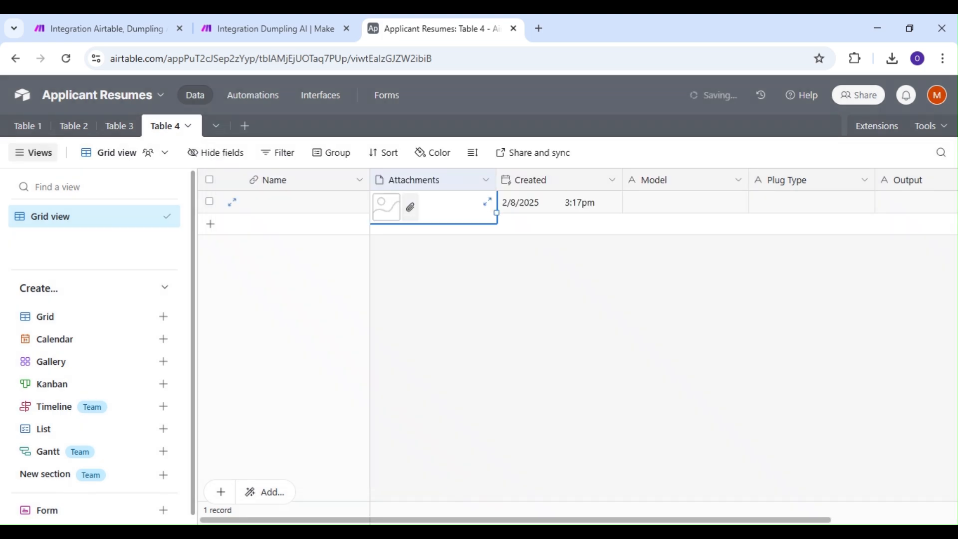
{"action": "left_click", "coordinate": [475, 285]}
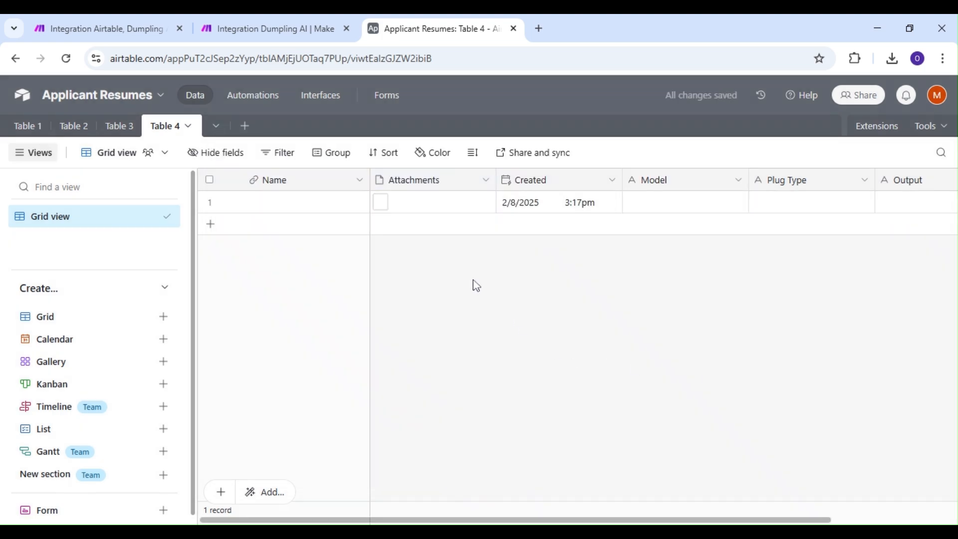
Switch back to the Make scenario and unlink the Update a Record module from Dumpling AI, moving it farther away.
{"action": "left_click", "coordinate": [135, 31]}
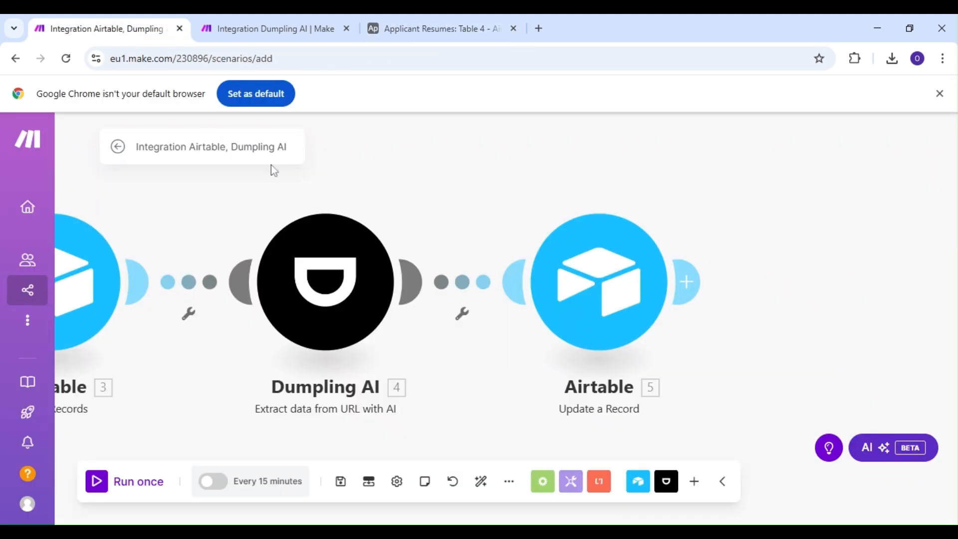
{"action": "right_click", "coordinate": [461, 286]}
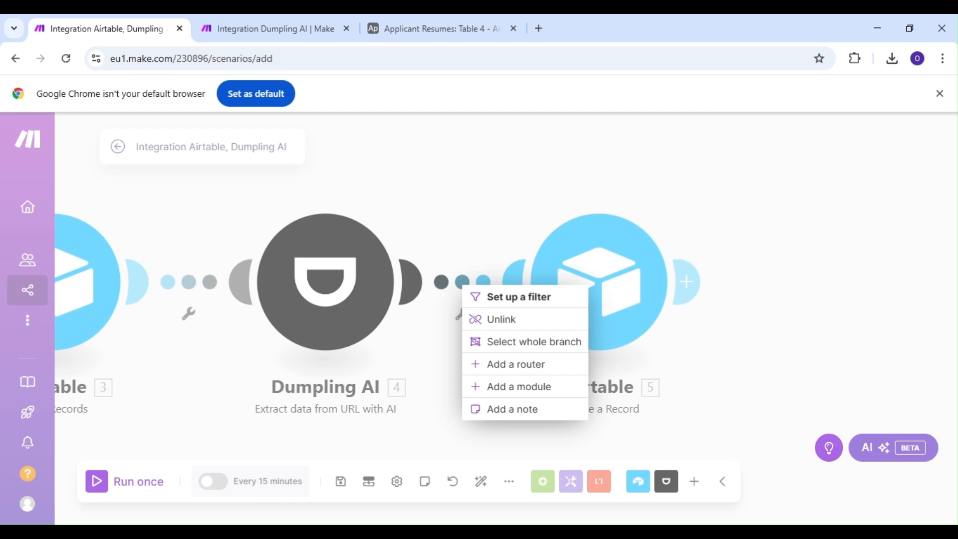
{"action": "left_click", "coordinate": [498, 320]}
{"action": "left_click_drag", "start_coordinate": [660, 298], "coordinate": [752, 308]}
{"action": "right_click", "coordinate": [509, 290]}
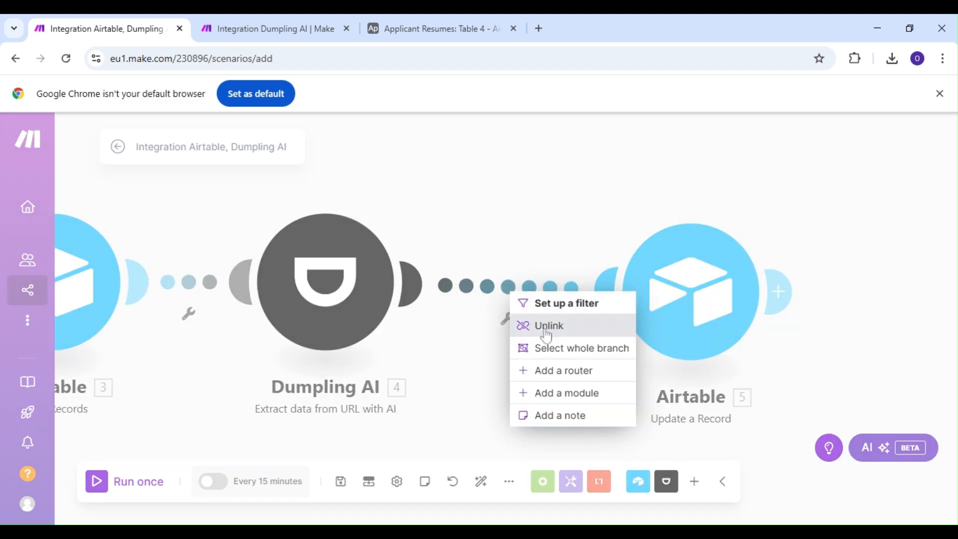
{"action": "left_click", "coordinate": [547, 330]}
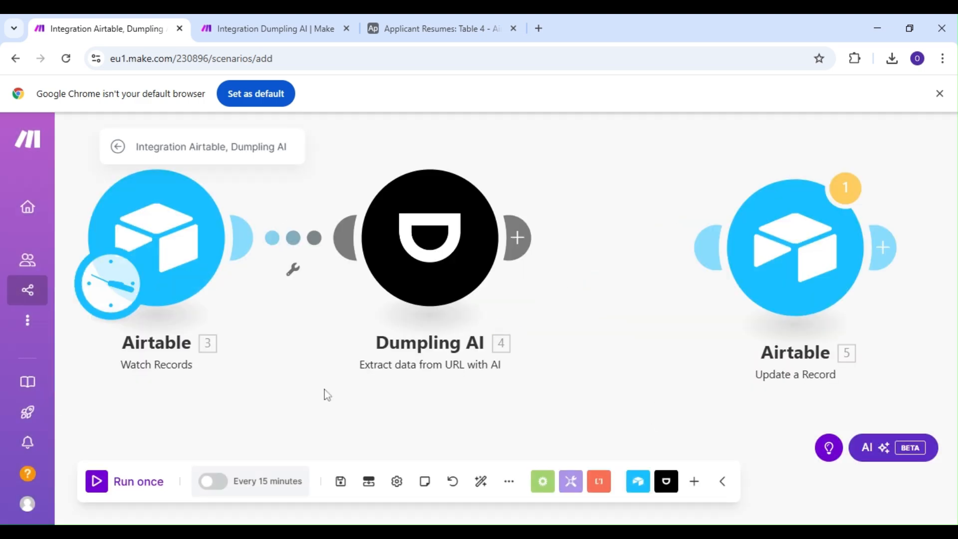
Run the scenario once and inspect the Dumpling AI module's output bundle.
{"action": "left_click", "coordinate": [100, 482]}
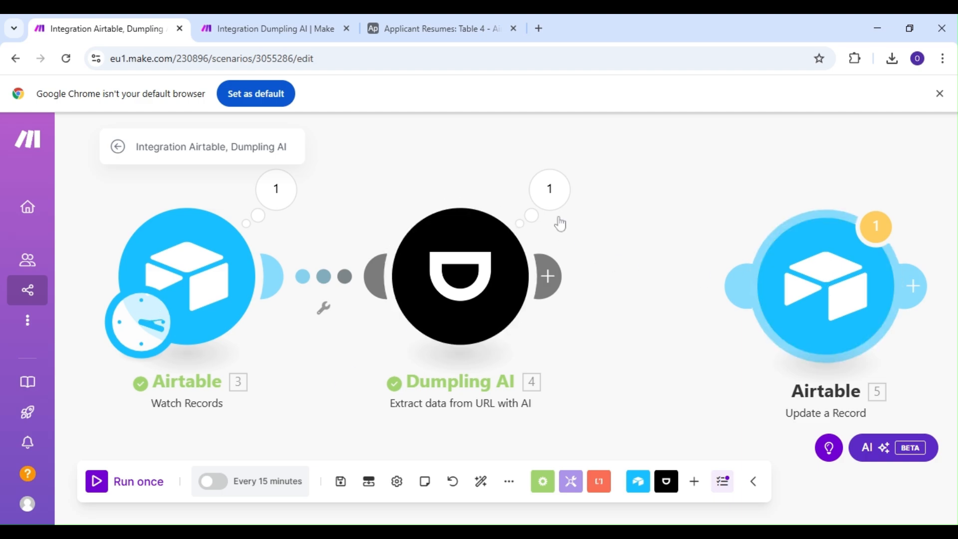
{"action": "left_click", "coordinate": [551, 190]}
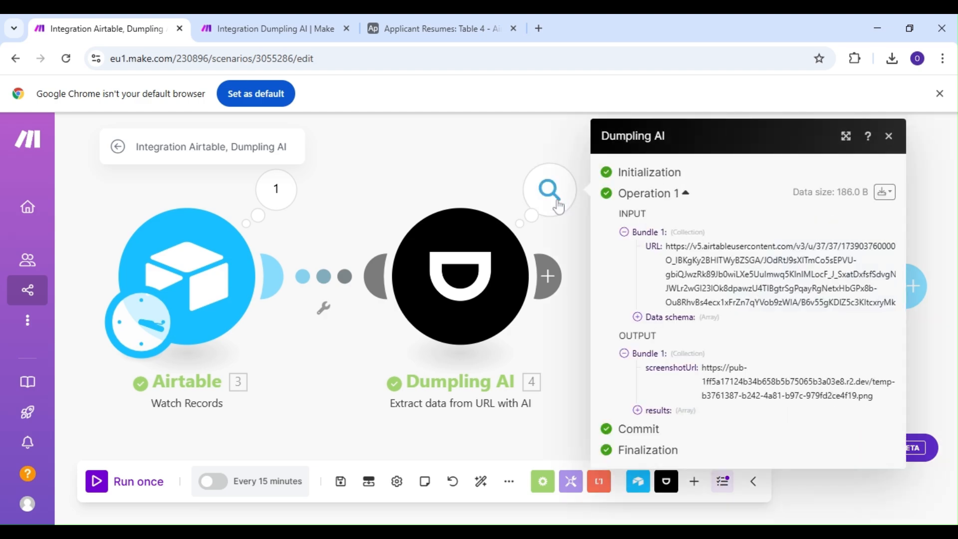
{"action": "left_click", "coordinate": [890, 139]}
Reconnect the Update a Record module to Dumpling AI and set its base to Applicant Resumes and table to Table 4.
{"action": "left_click_drag", "start_coordinate": [817, 285], "coordinate": [708, 268]}
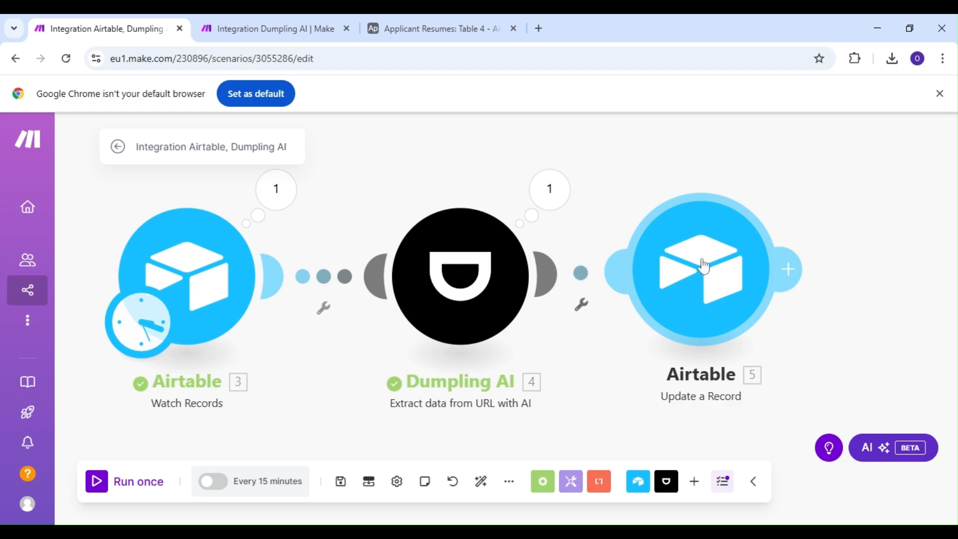
{"action": "left_click", "coordinate": [704, 266]}
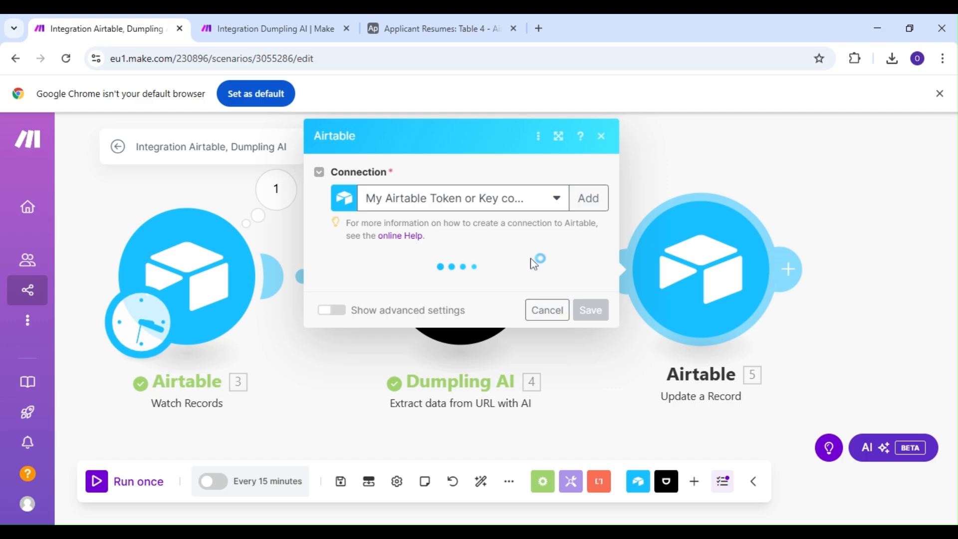
{"action": "left_click", "coordinate": [481, 295]}
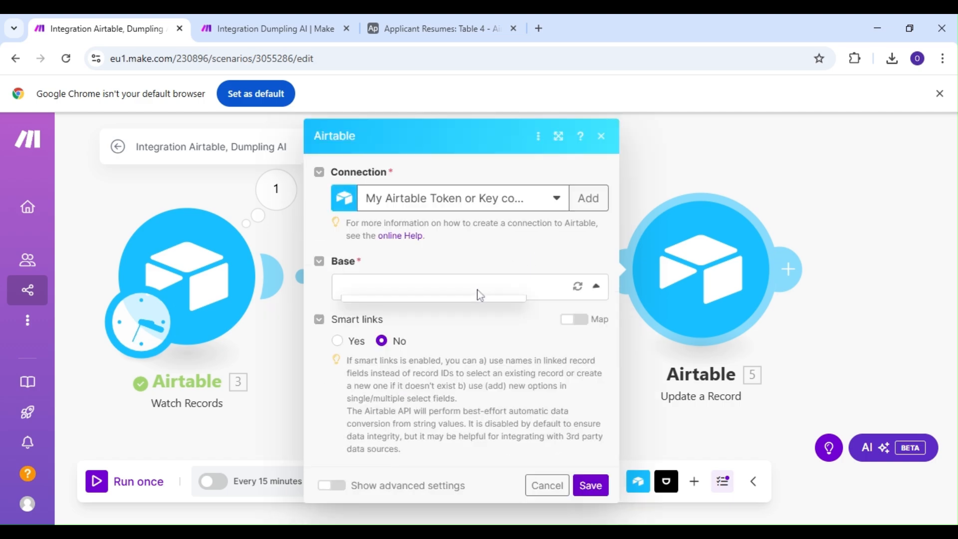
{"action": "scroll", "coordinate": [429, 385], "scroll_direction": "down", "scroll_amount": 3}
{"action": "scroll", "coordinate": [431, 387], "scroll_direction": "down", "scroll_amount": 3}
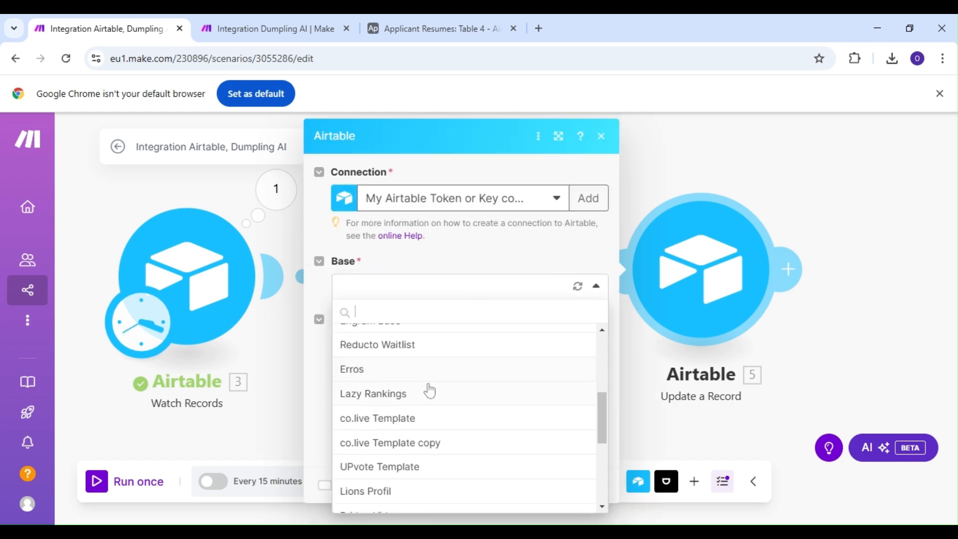
{"action": "scroll", "coordinate": [428, 389], "scroll_direction": "down", "scroll_amount": 3}
{"action": "left_click", "coordinate": [422, 398]}
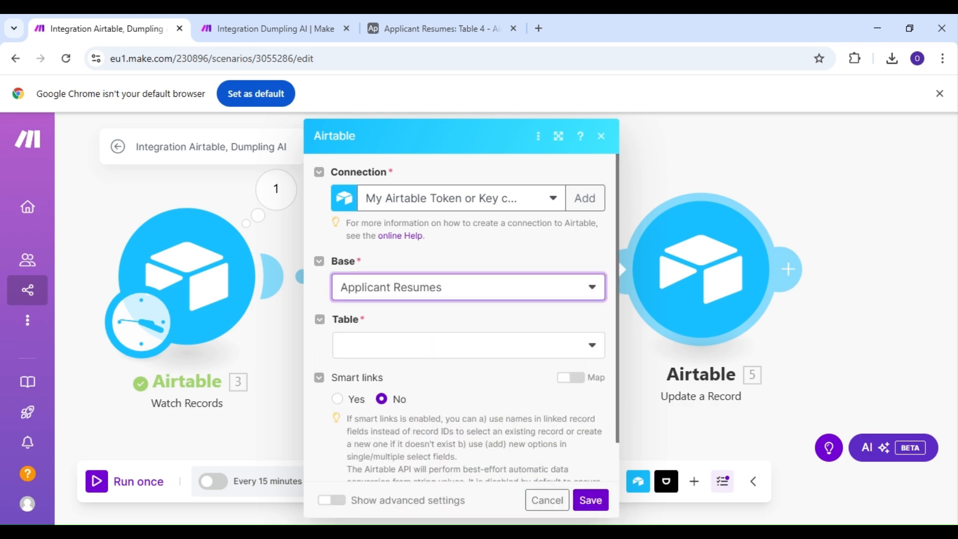
{"action": "left_click", "coordinate": [454, 347]}
{"action": "left_click", "coordinate": [424, 414]}
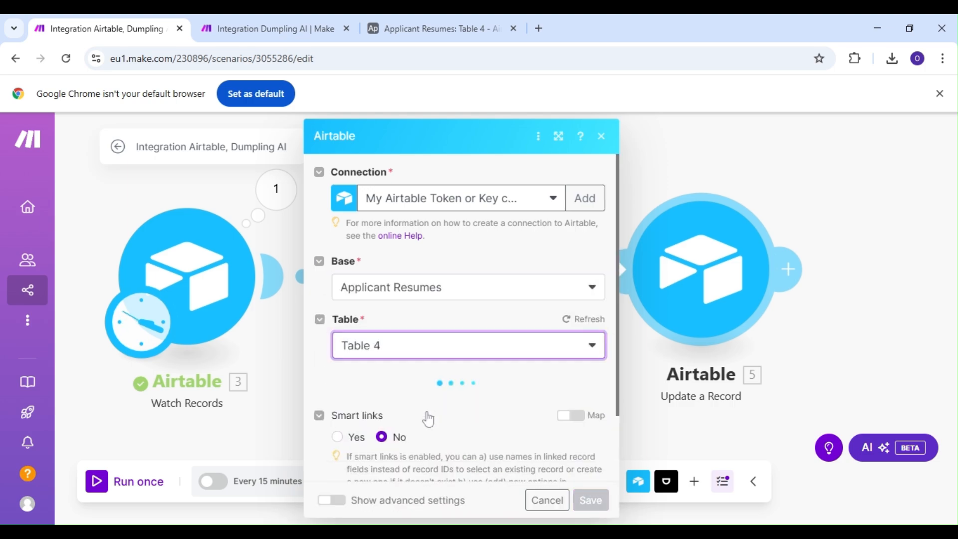
{"action": "scroll", "coordinate": [450, 381], "scroll_direction": "down", "scroll_amount": 3}
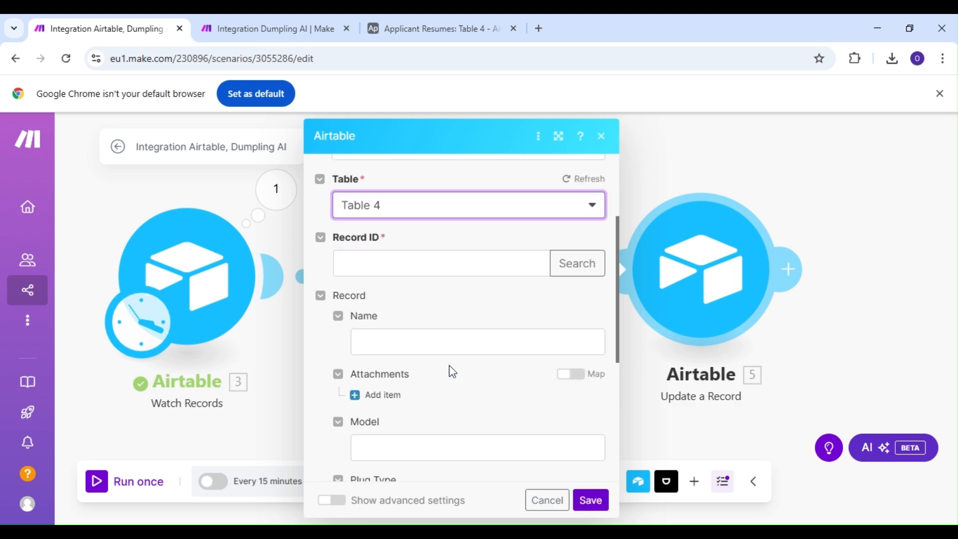
{"action": "left_click", "coordinate": [442, 264]}
{"action": "left_click", "coordinate": [581, 314]}
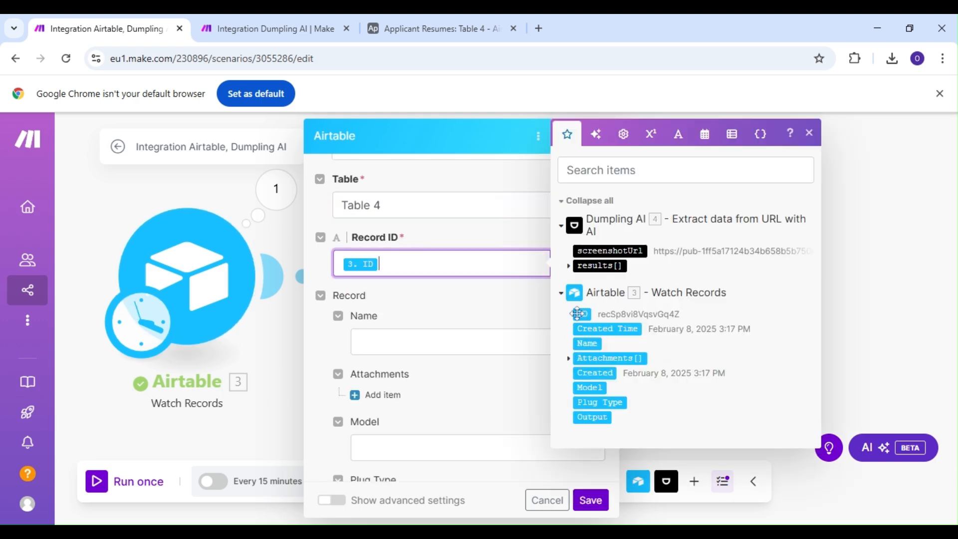
{"action": "left_click", "coordinate": [435, 408]}
Map the record's Model, Plug Type and Output fields to the matching Dumpling AI results items and save the module.
{"action": "scroll", "coordinate": [435, 408], "scroll_direction": "down", "scroll_amount": 4}
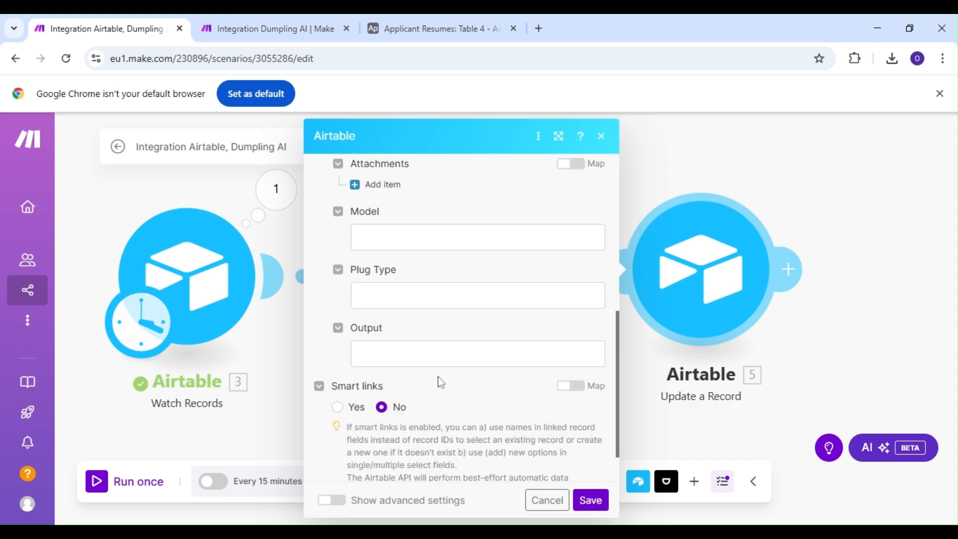
{"action": "left_click", "coordinate": [436, 244]}
{"action": "left_click", "coordinate": [623, 265]}
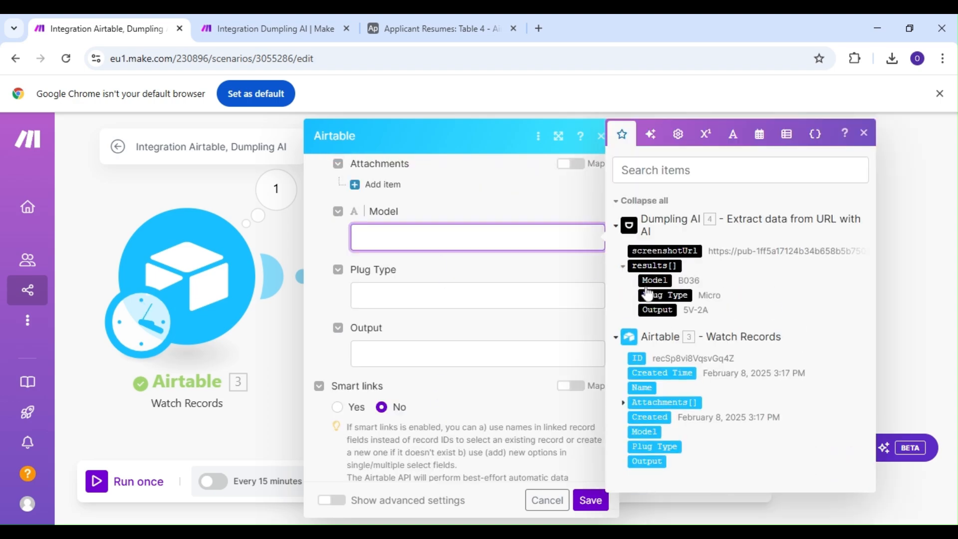
{"action": "left_click", "coordinate": [654, 280]}
{"action": "left_click", "coordinate": [523, 296]}
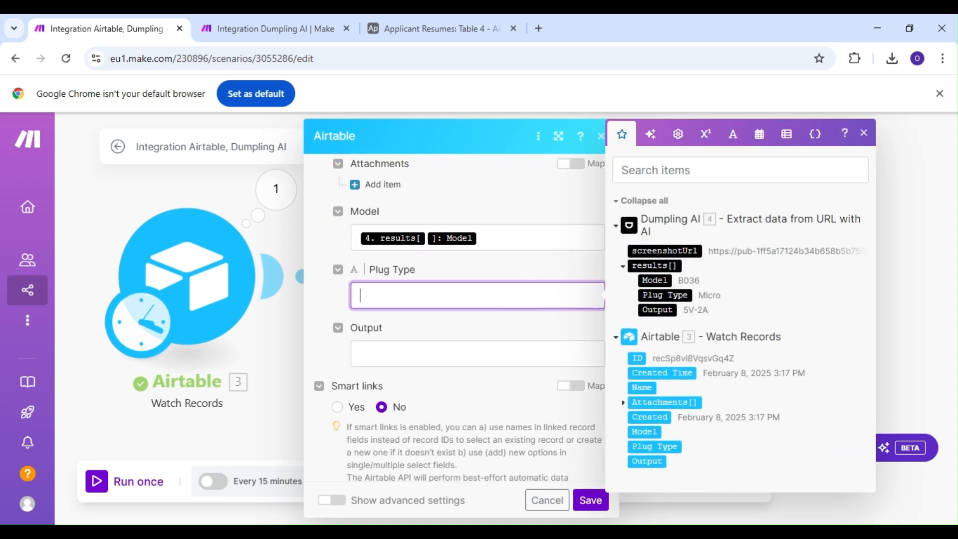
{"action": "left_click", "coordinate": [686, 295]}
{"action": "left_click", "coordinate": [475, 354]}
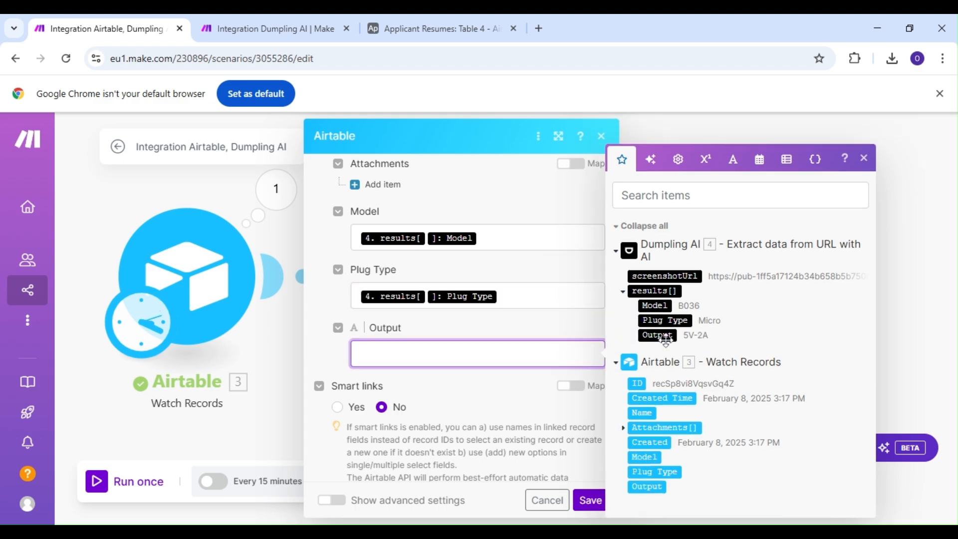
{"action": "left_click", "coordinate": [658, 335]}
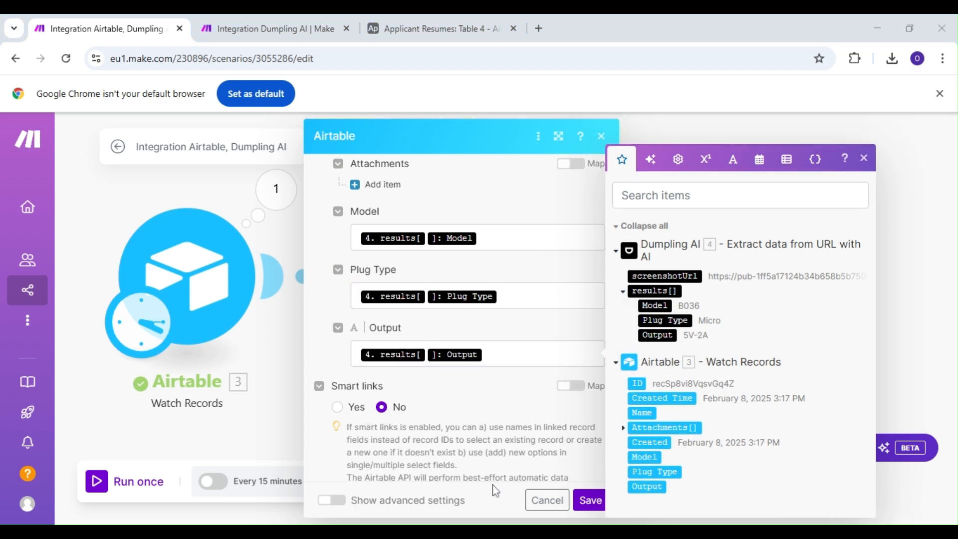
{"action": "left_click", "coordinate": [589, 497]}
{"action": "left_click", "coordinate": [591, 501]}
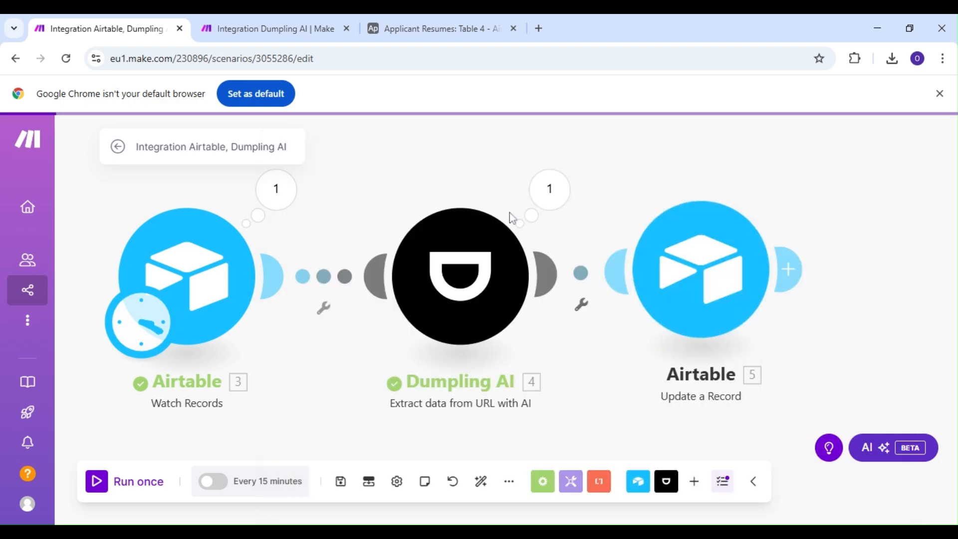
Switch to Airtable and add a second record to Table 4 with IMG_20250208_140951_439.jpg uploaded to its Attachments field.
{"action": "left_click", "coordinate": [412, 33]}
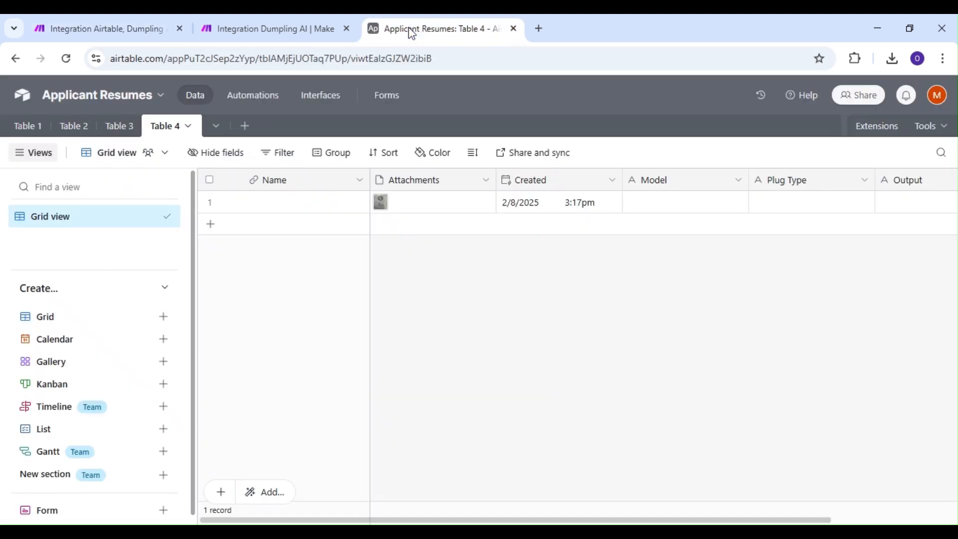
{"action": "left_click", "coordinate": [397, 231]}
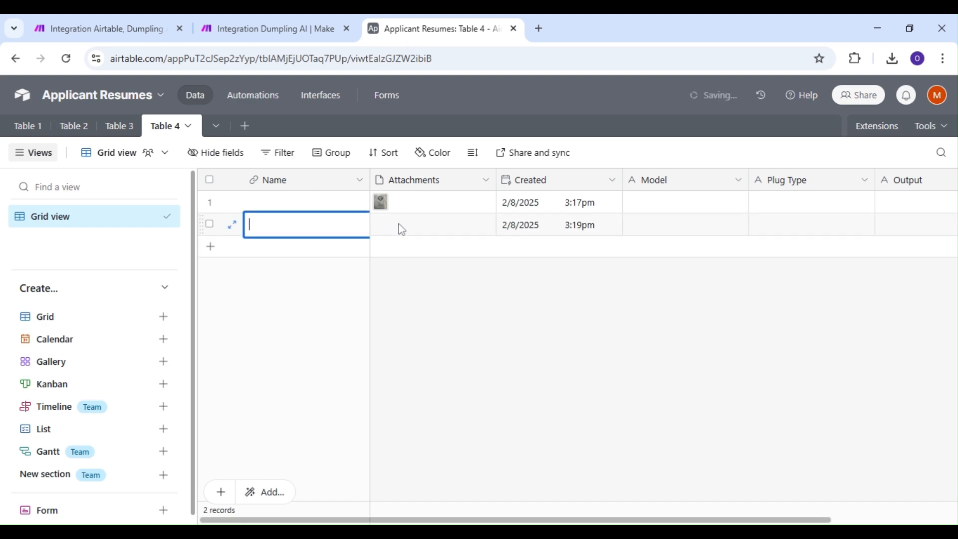
{"action": "left_click", "coordinate": [421, 225]}
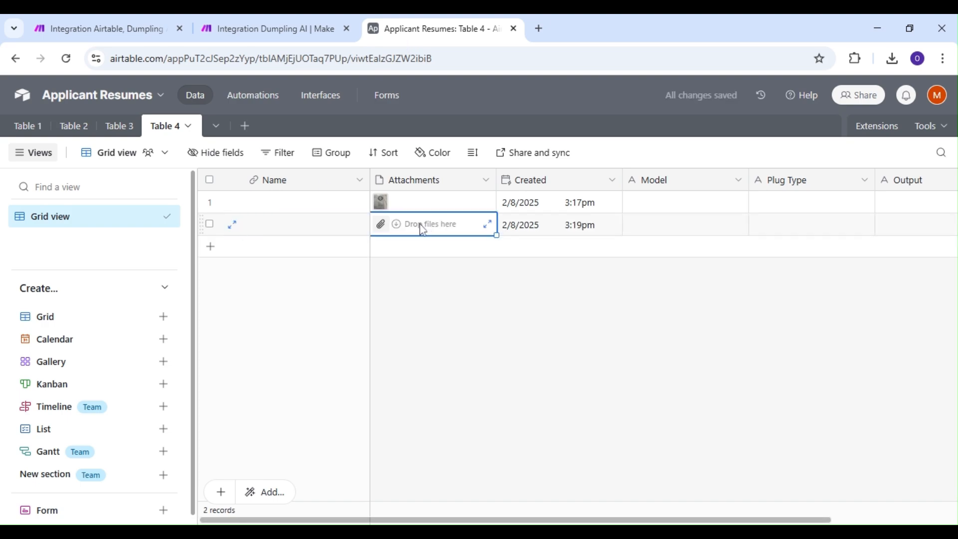
{"action": "left_click", "coordinate": [383, 226]}
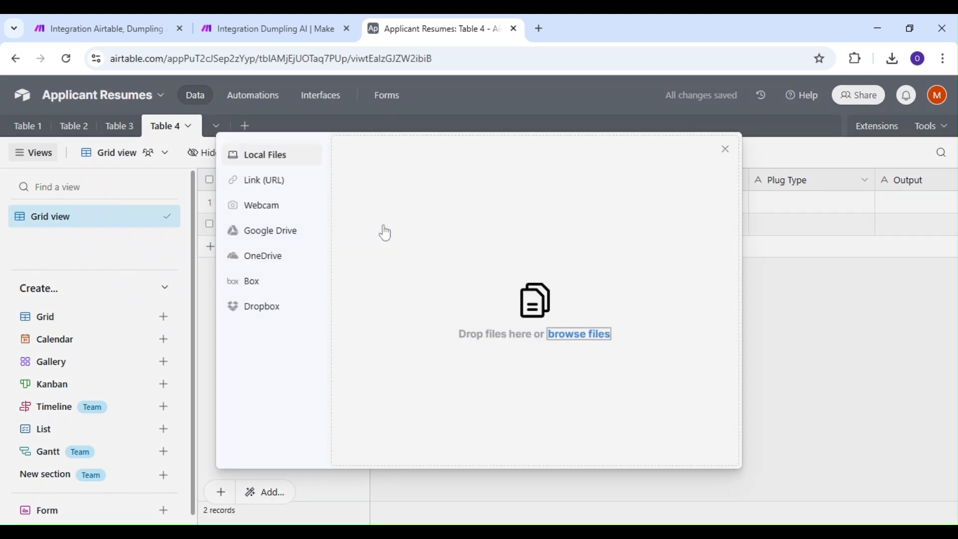
{"action": "left_click", "coordinate": [579, 334]}
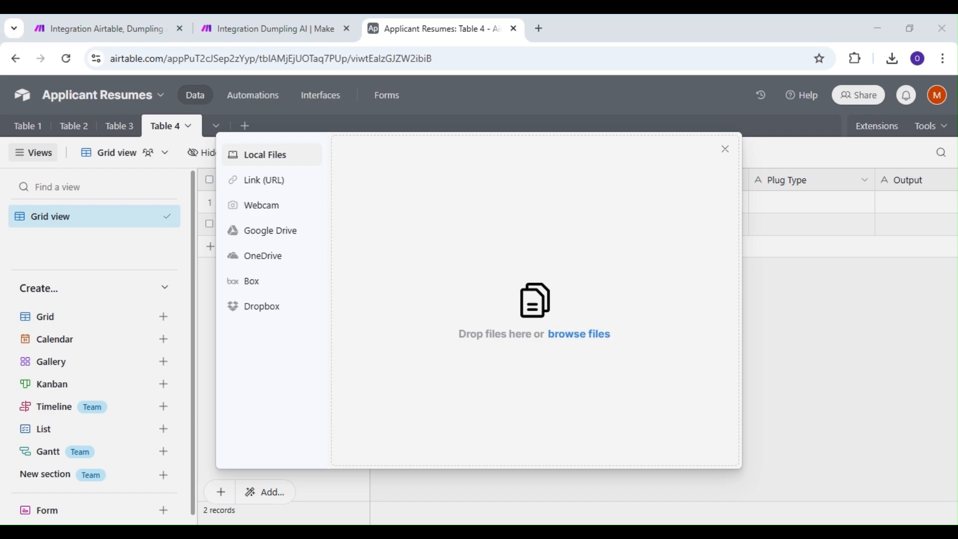
{"action": "key", "text": "Return"}
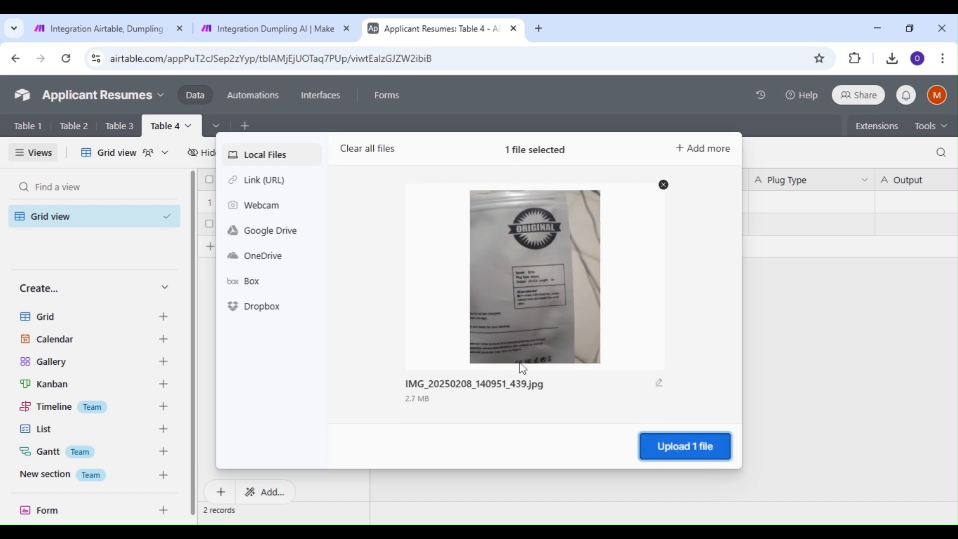
{"action": "left_click", "coordinate": [668, 451]}
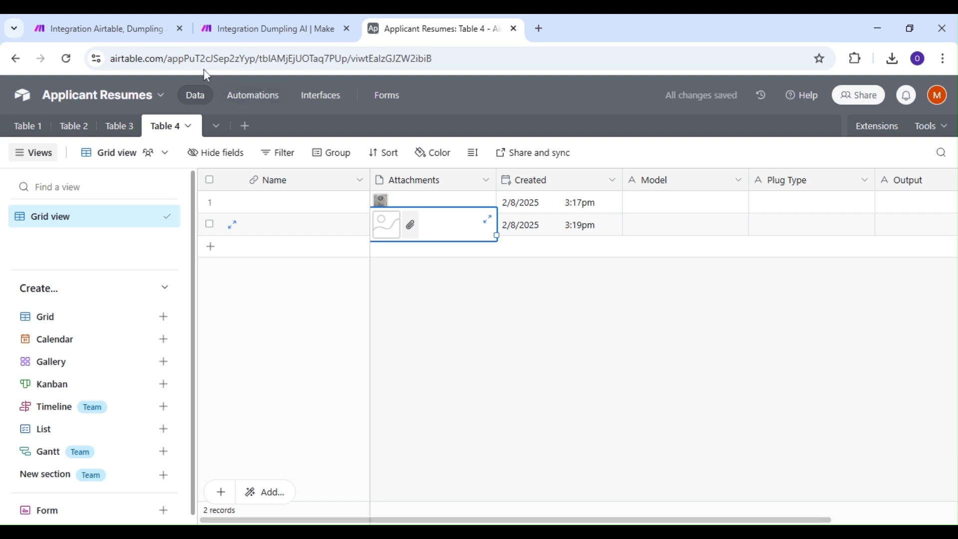
Switch to Make, run the scenario once, and check the new record's Model, Plug Type and Output fields in Airtable.
{"action": "left_click", "coordinate": [144, 32]}
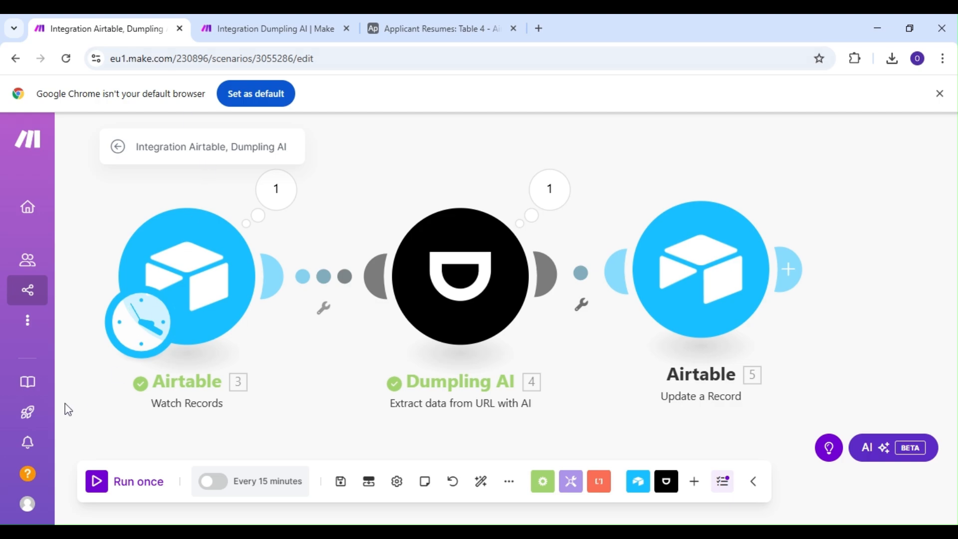
{"action": "left_click", "coordinate": [96, 484]}
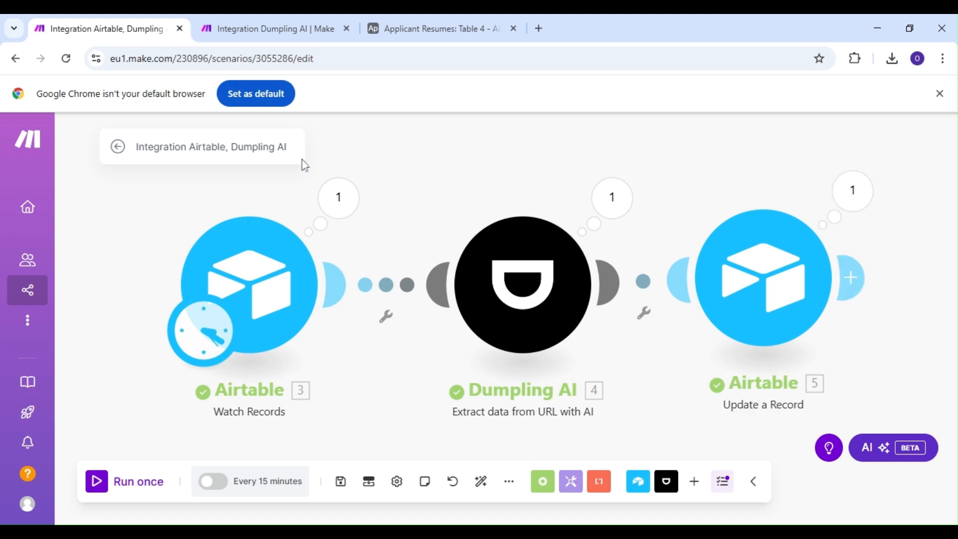
{"action": "left_click", "coordinate": [456, 23]}
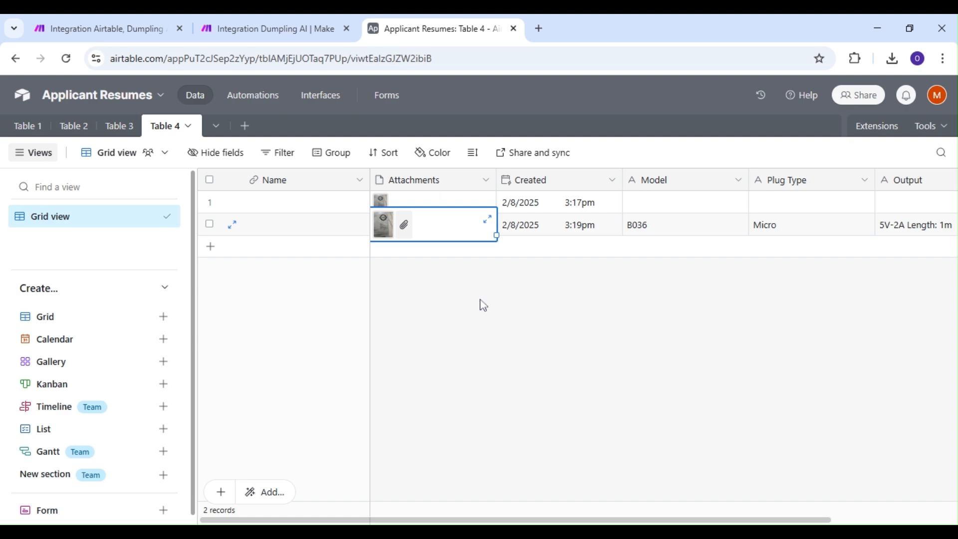
{"action": "scroll", "coordinate": [739, 508], "scroll_direction": "right", "scroll_amount": 3}
{"action": "scroll", "coordinate": [779, 502], "scroll_direction": "left", "scroll_amount": 1}
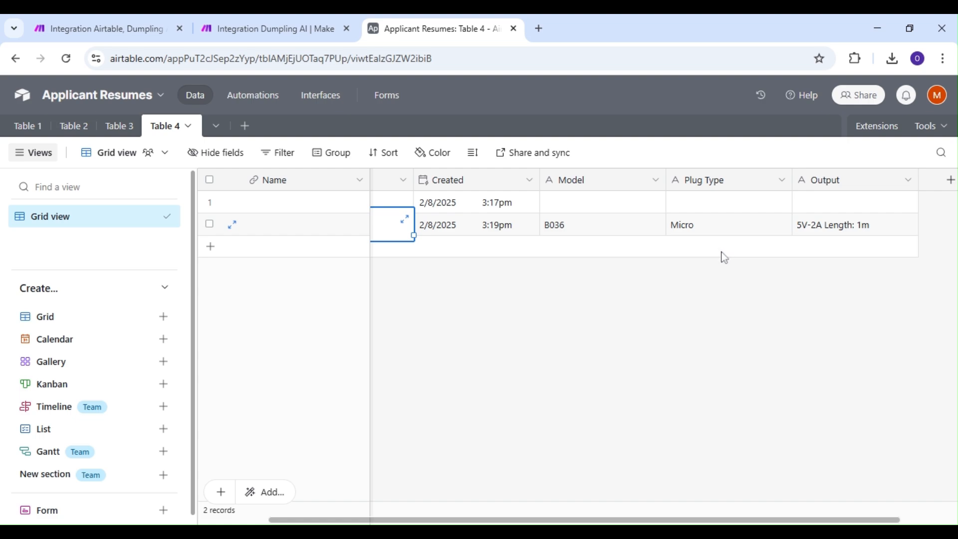
{"action": "left_click_drag", "start_coordinate": [710, 522], "coordinate": [639, 522]}
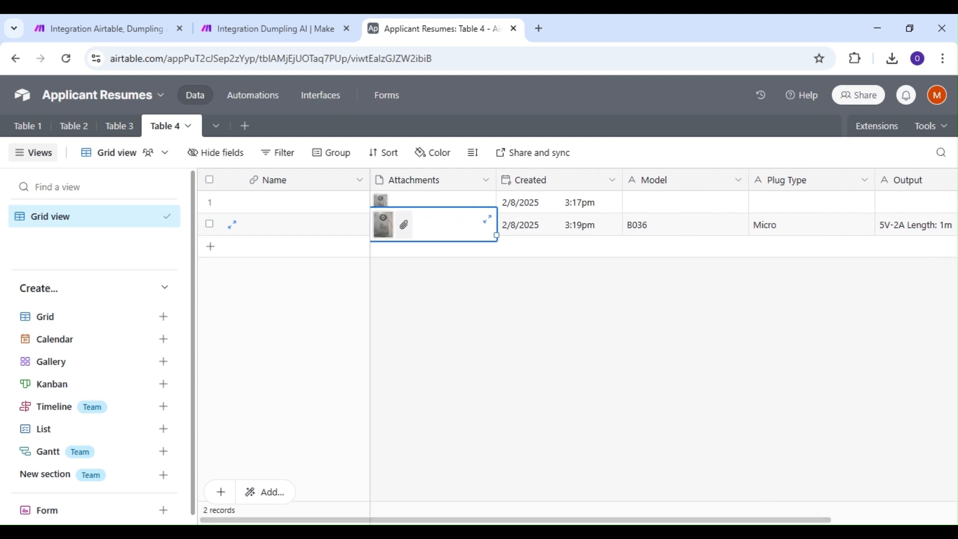